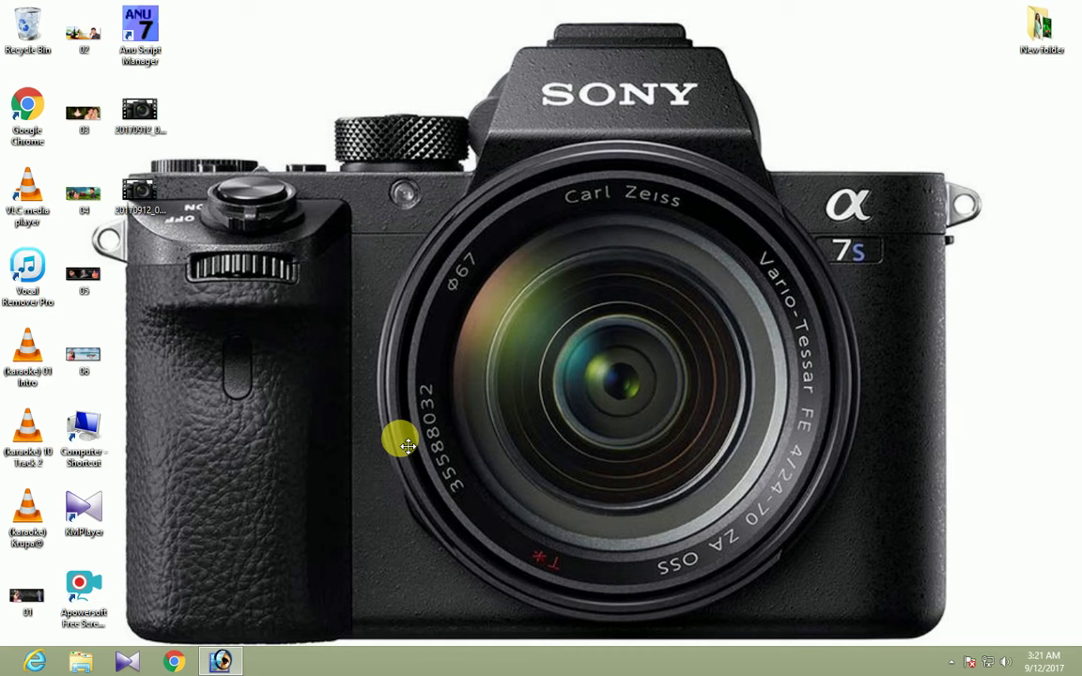
- Open the red-dress woman photo from New folder and maximize its document window
click(221, 661)
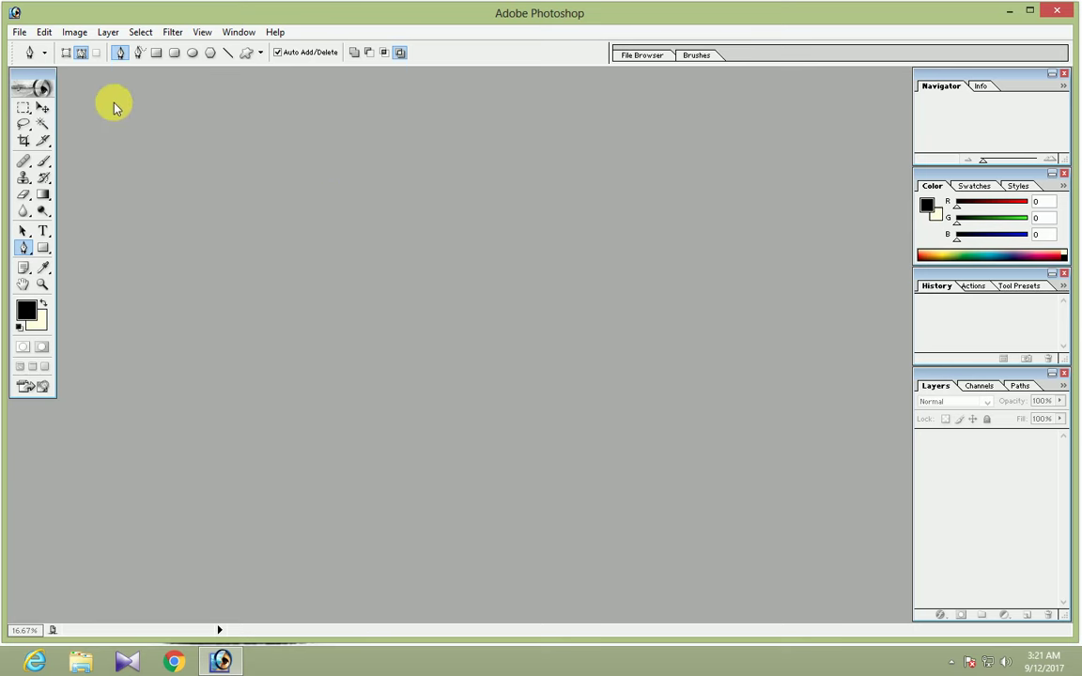
click(18, 32)
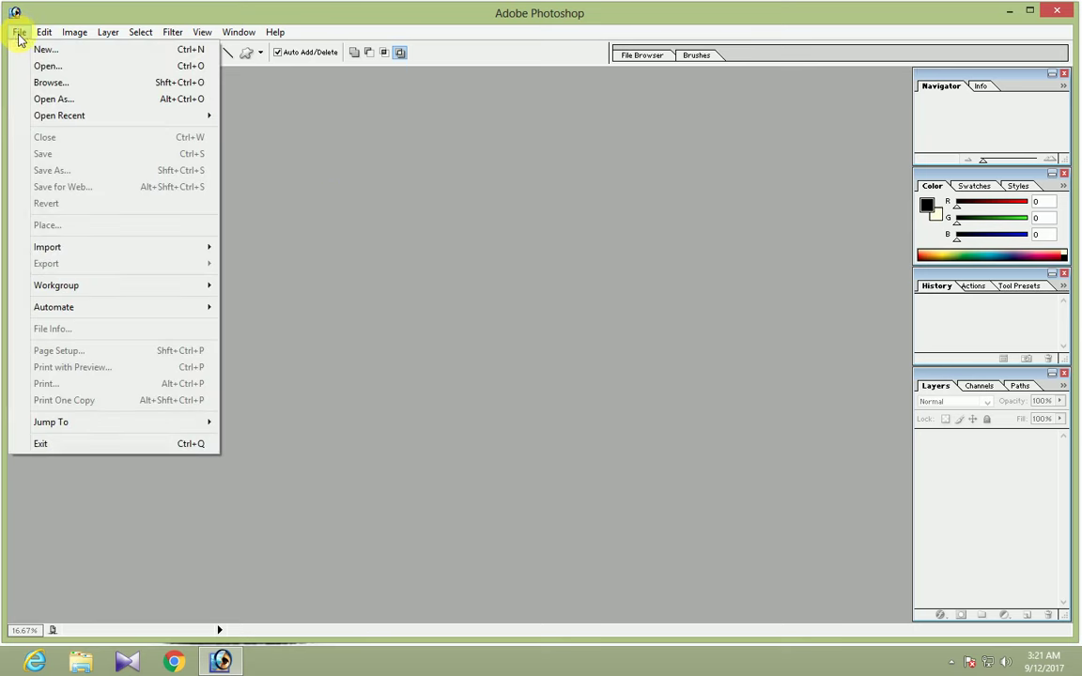
click(45, 66)
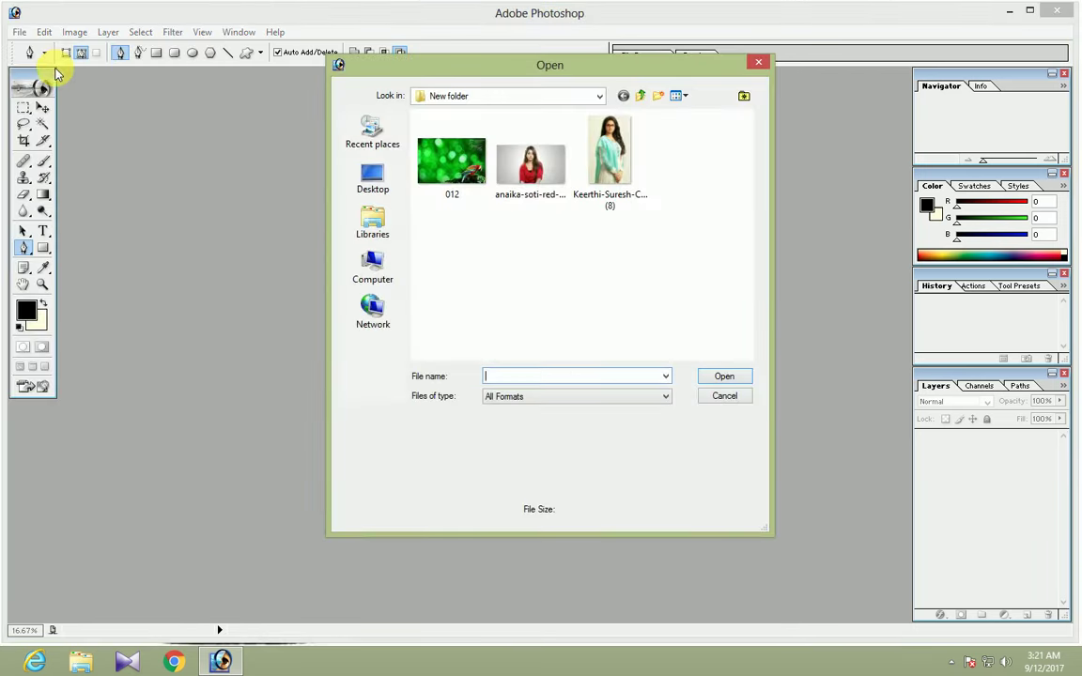
click(515, 176)
click(724, 377)
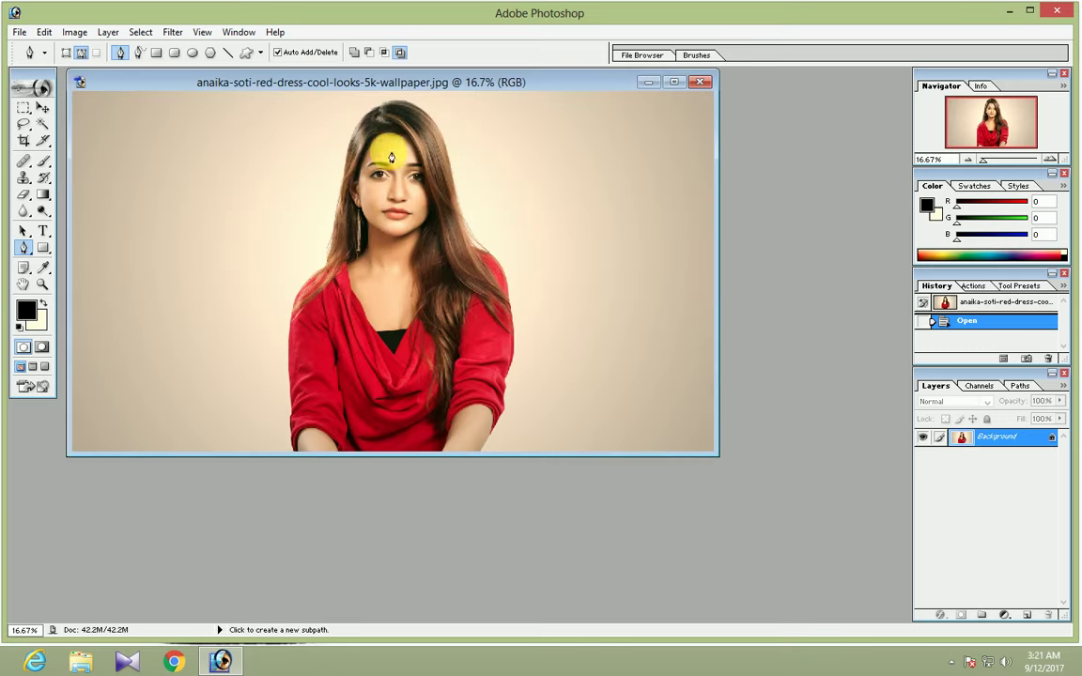
click(673, 84)
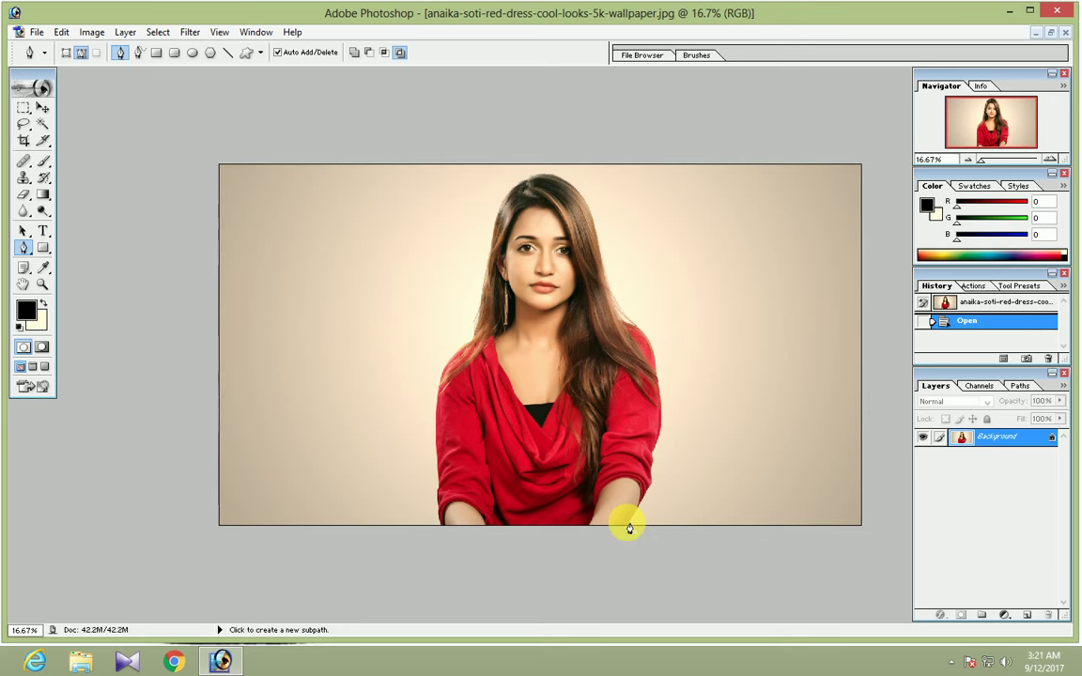
- Zoom in on the photo and pan to show the red top and right arm
key(ctrl)
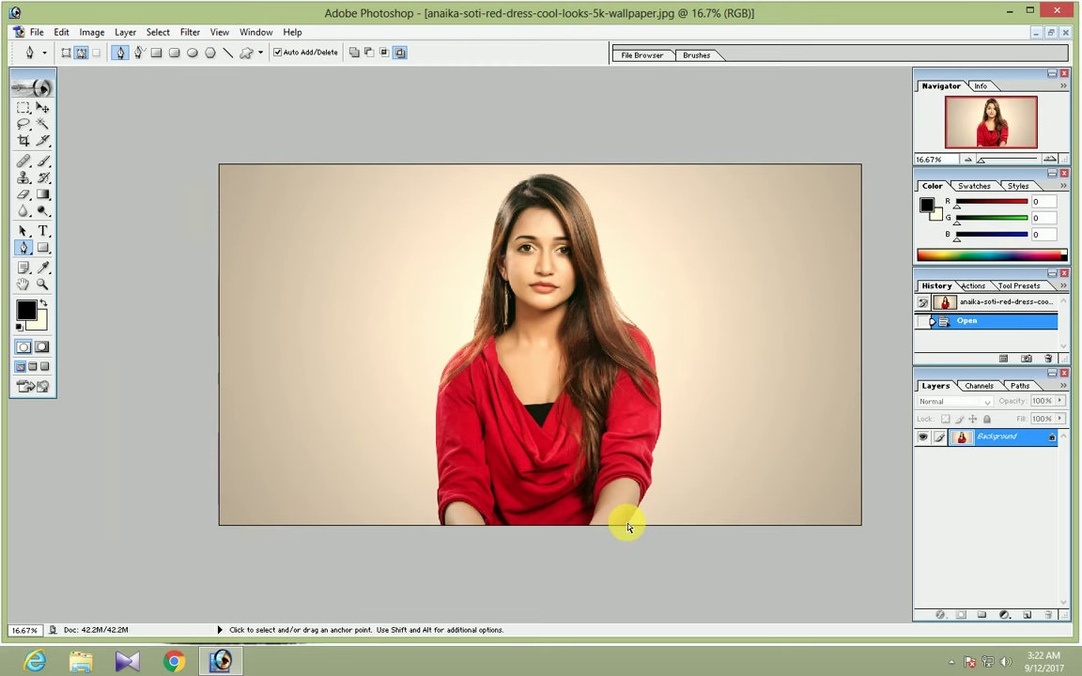
key(ctrl+plus)
key(ctrl+plus)
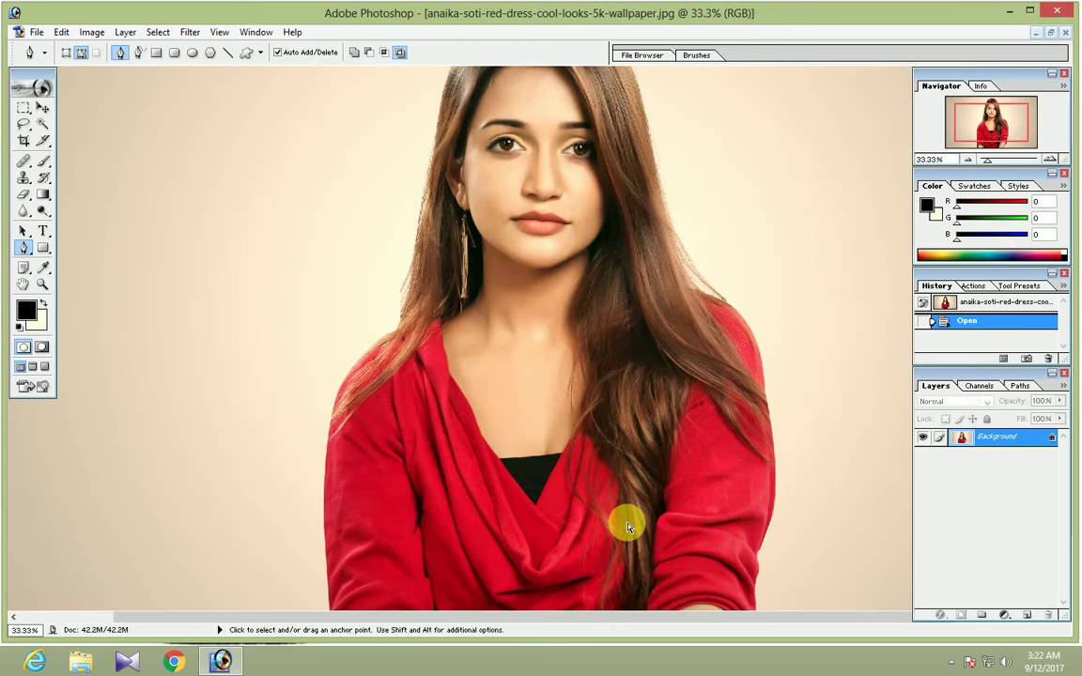
key(ctrl+plus)
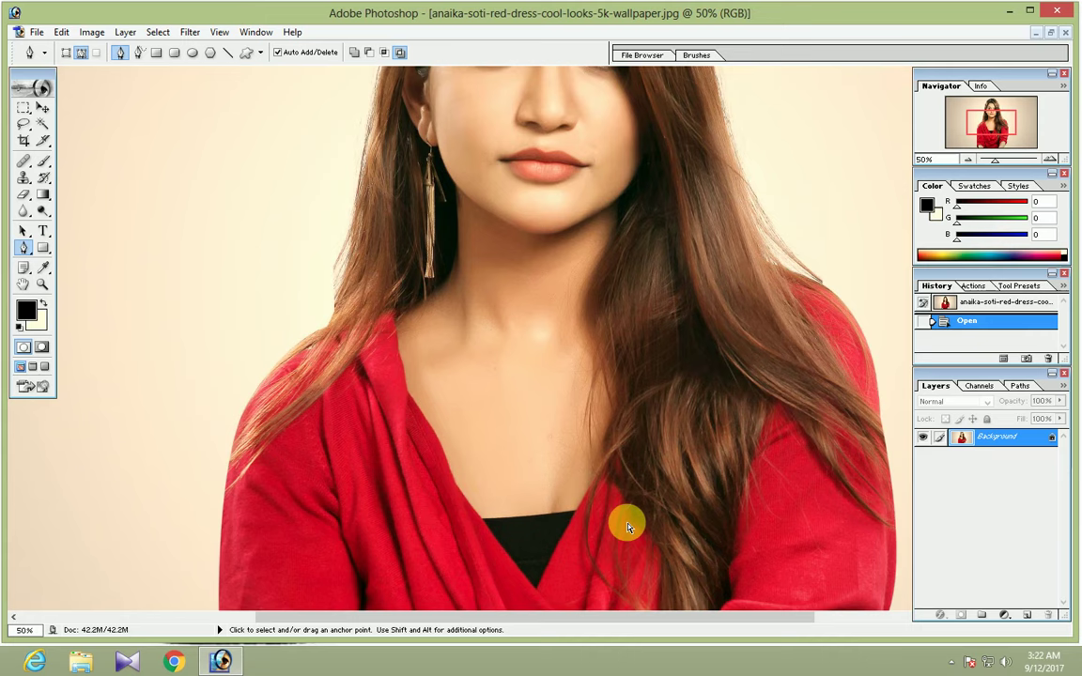
key(ctrl+plus)
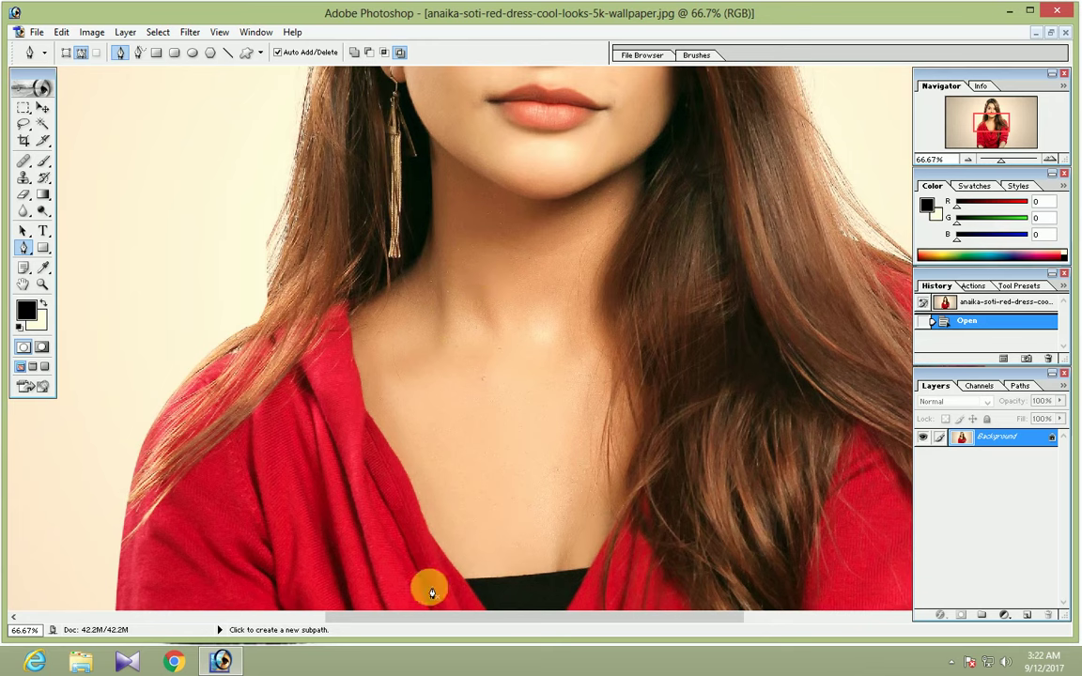
key(space)
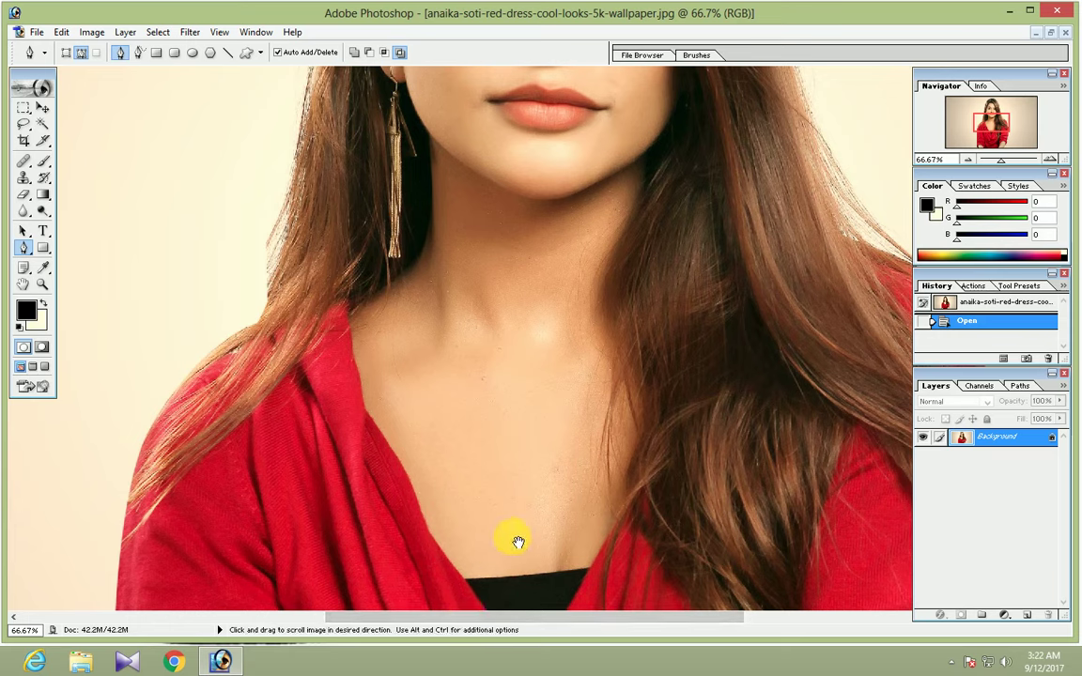
mouse_move(512, 526)
mouse_down()
mouse_move(393, 289)
mouse_move(317, 188)
mouse_up()
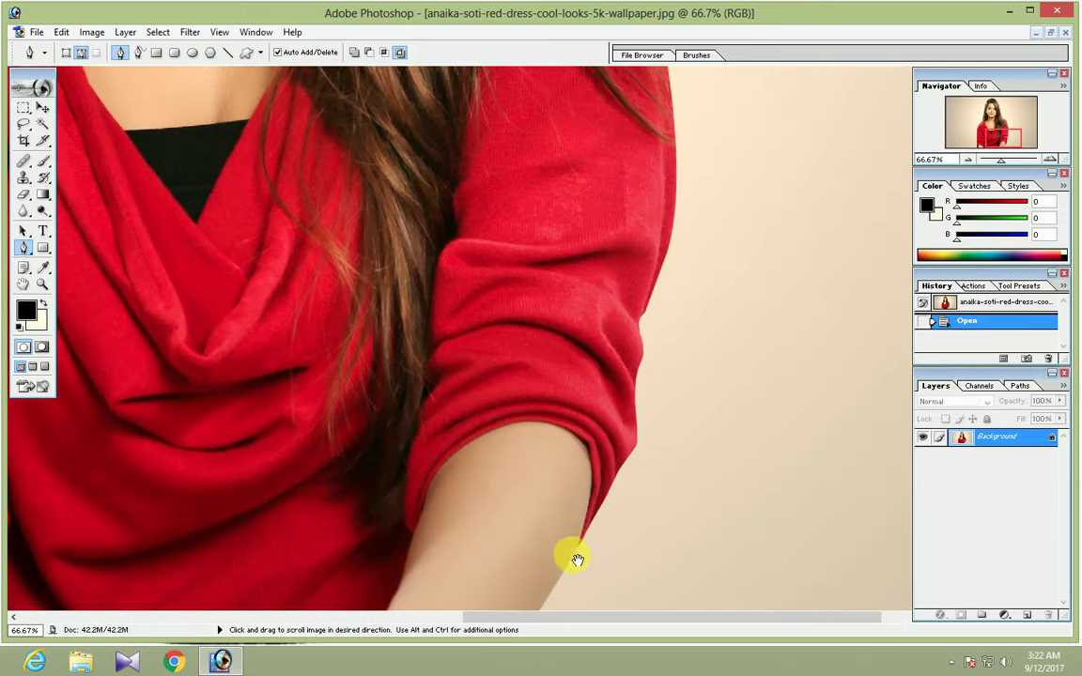
- Start a Pen path at the forearm and place anchors up the sleeve edge
click(540, 608)
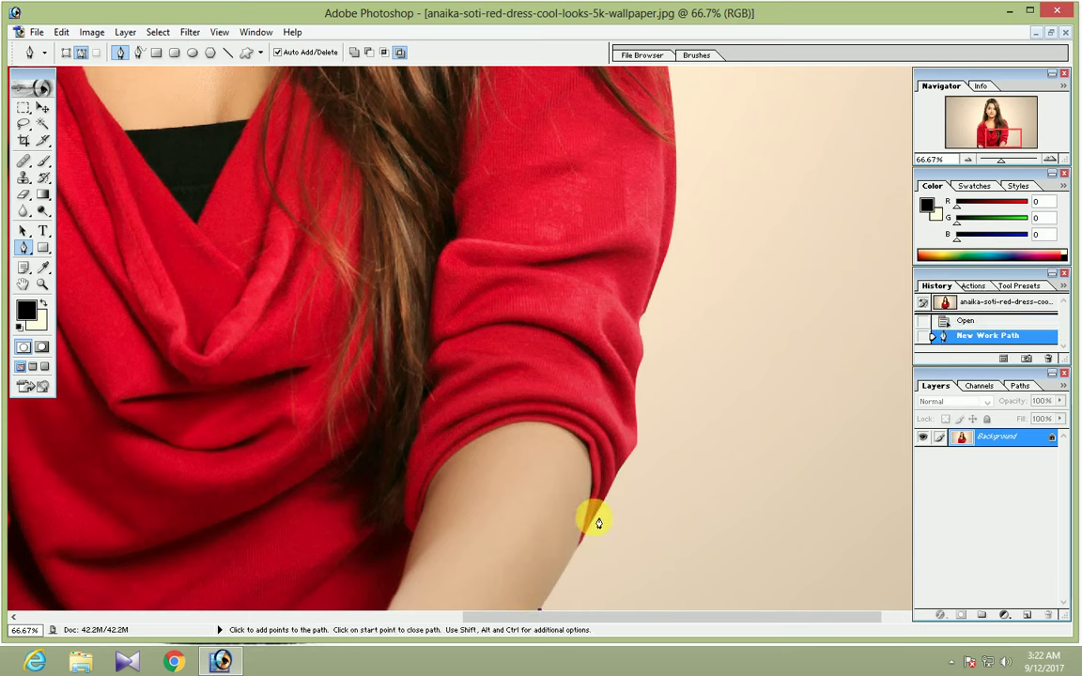
click(594, 515)
click(630, 461)
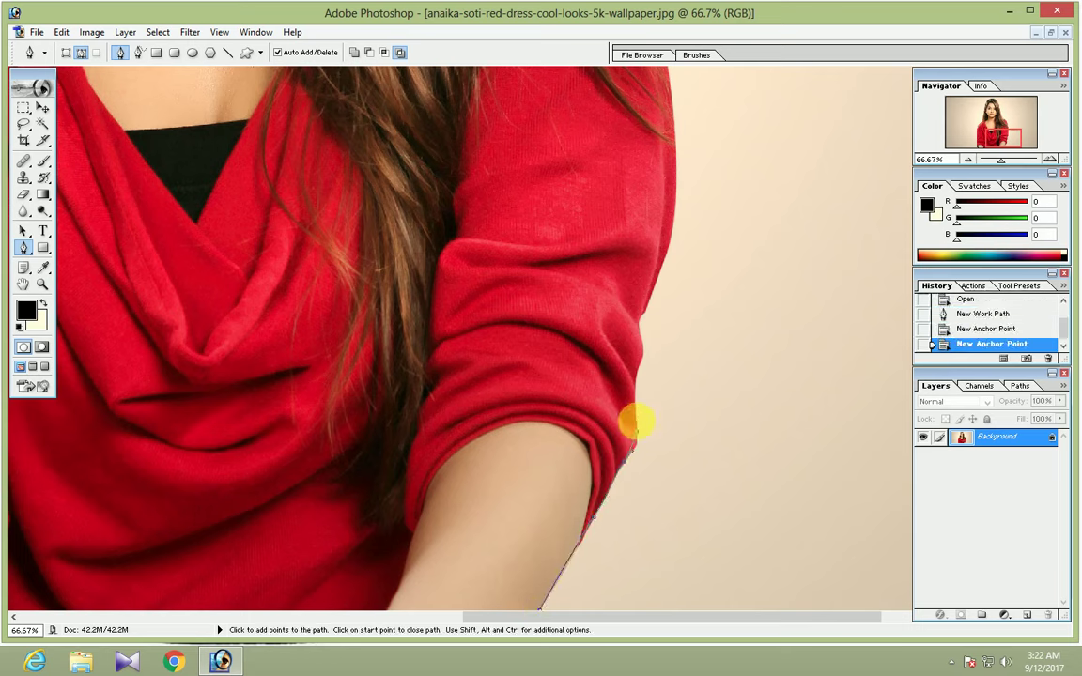
click(637, 420)
click(632, 374)
click(640, 325)
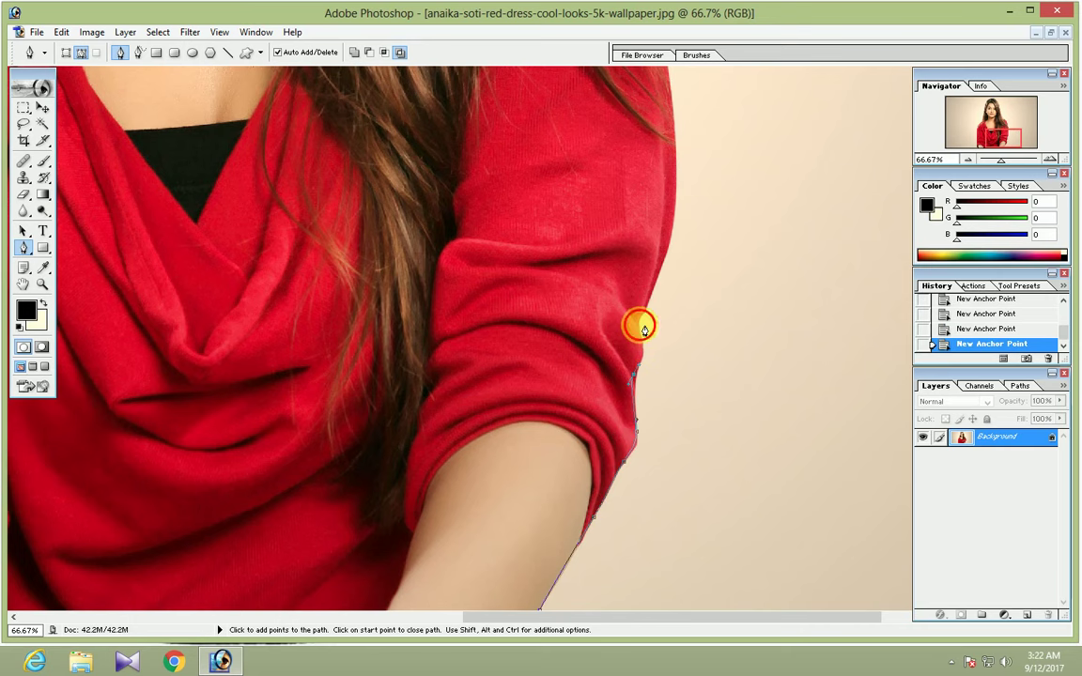
- Extend anchors toward the shoulder, then undo the last three misplaced points
click(648, 297)
click(672, 227)
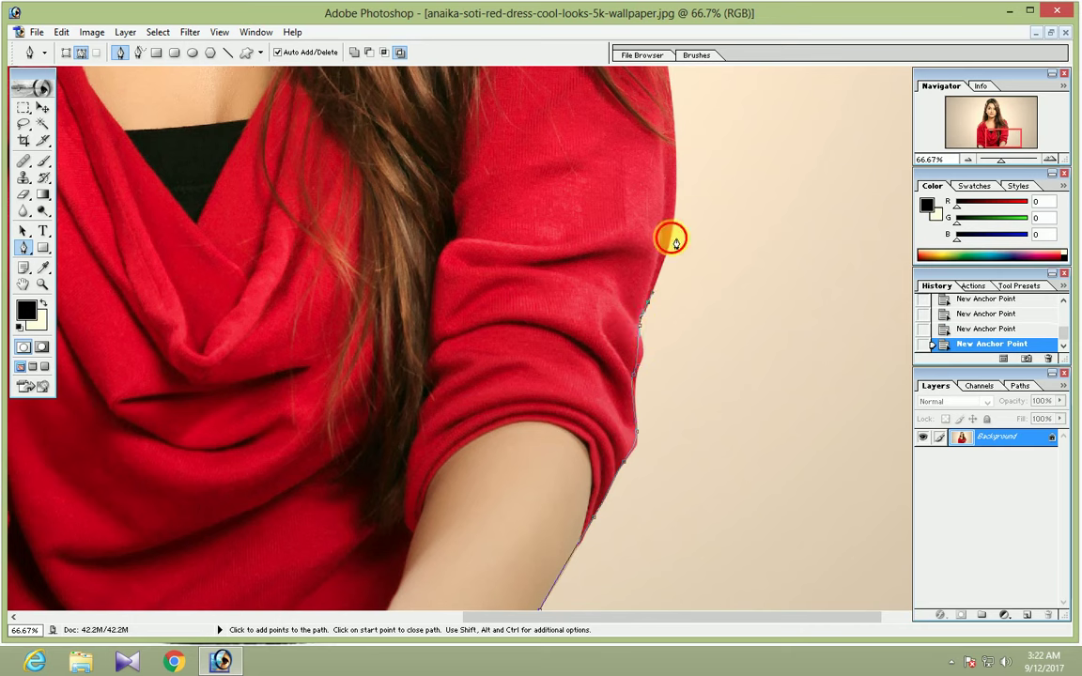
click(678, 181)
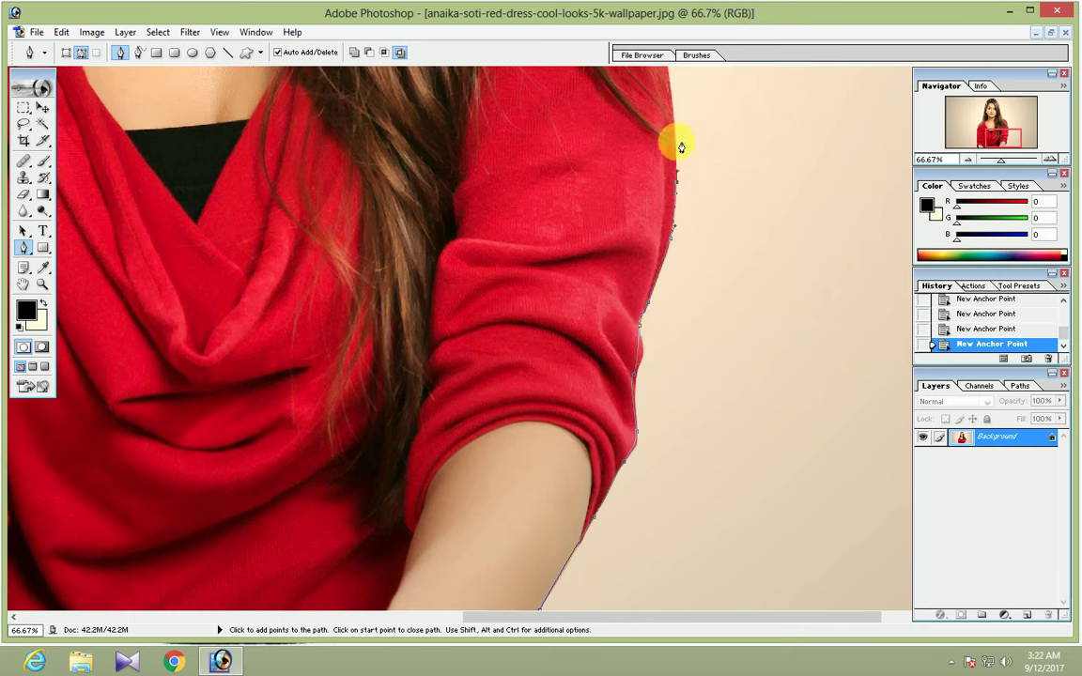
drag(682, 134, 730, 125)
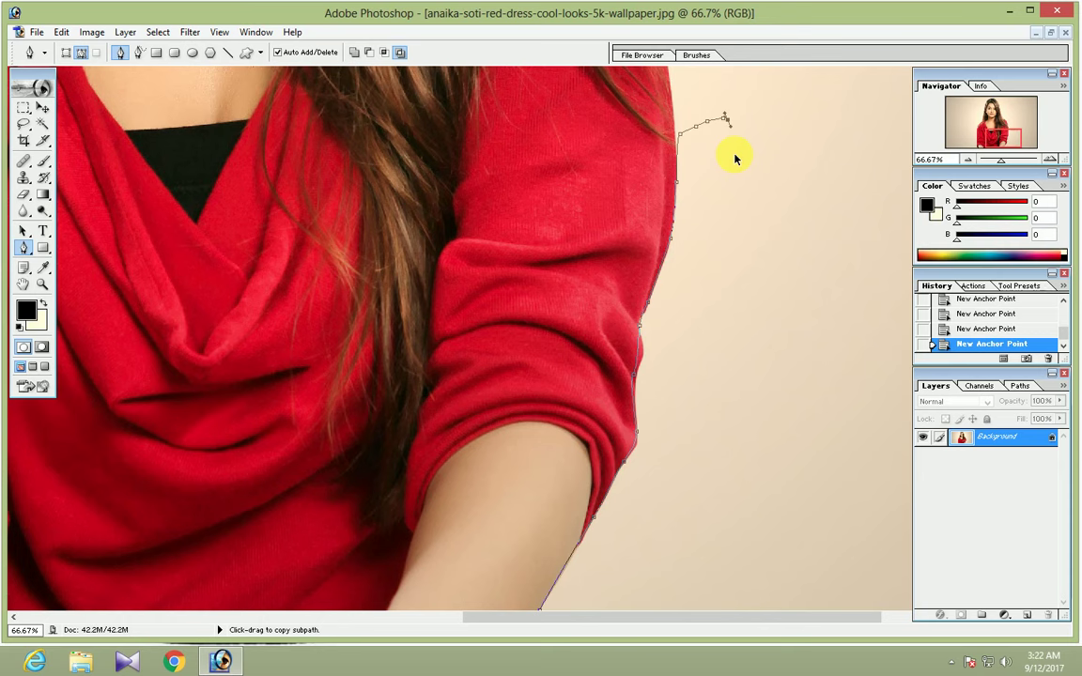
key(ctrl+z)
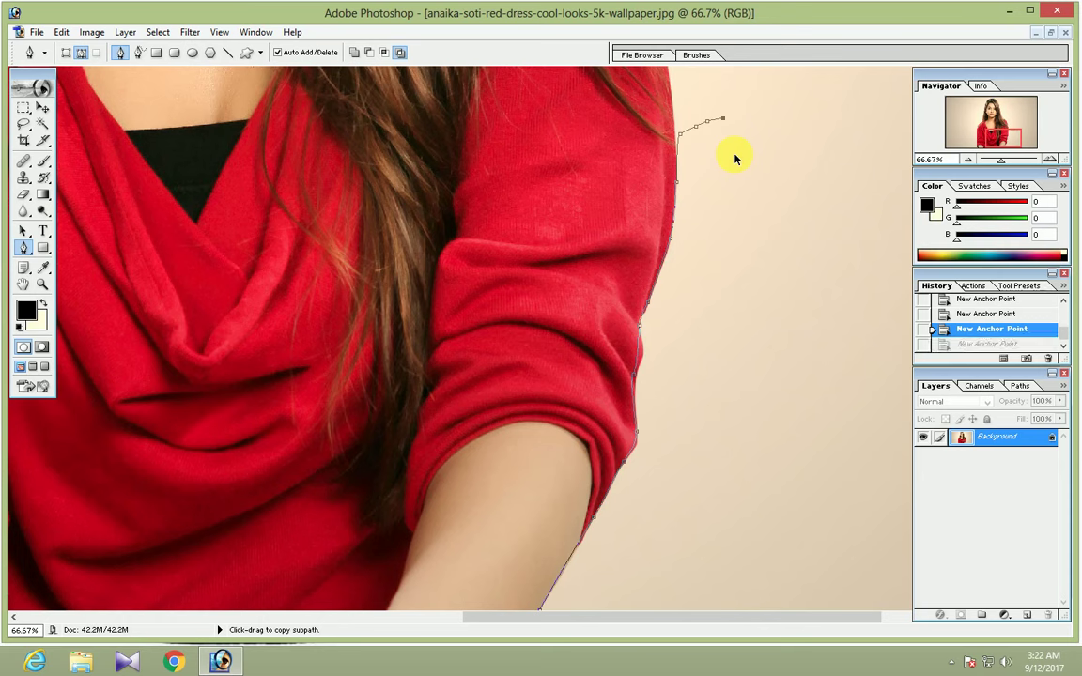
key(ctrl+alt+z)
key(ctrl+alt+z)
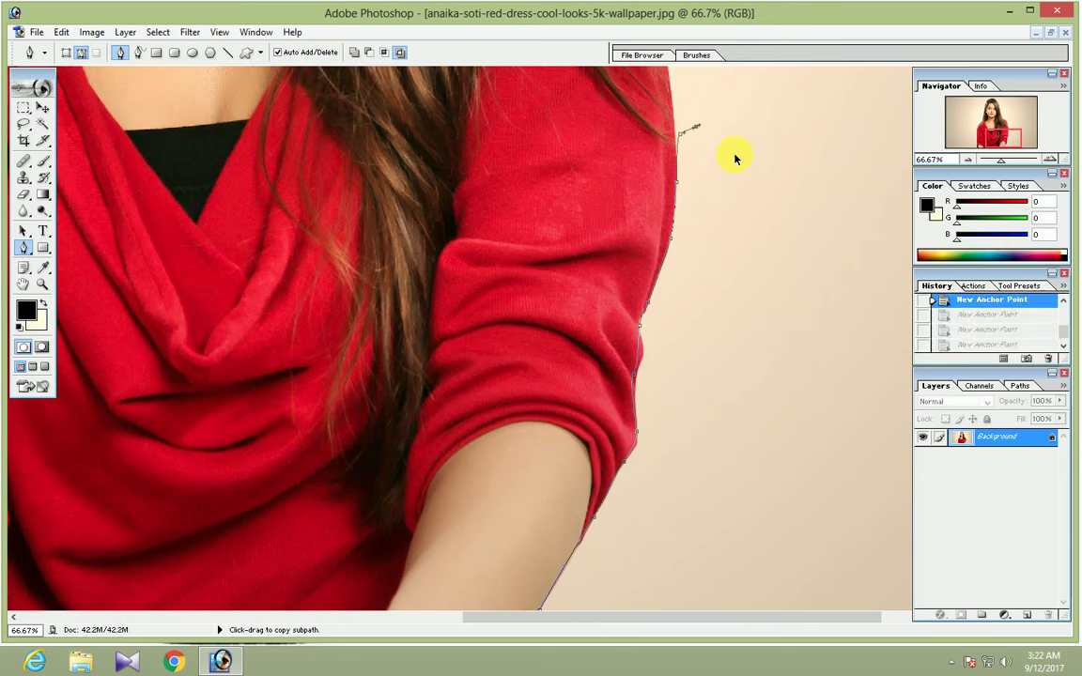
key(ctrl+alt+z)
key(ctrl+alt+z)
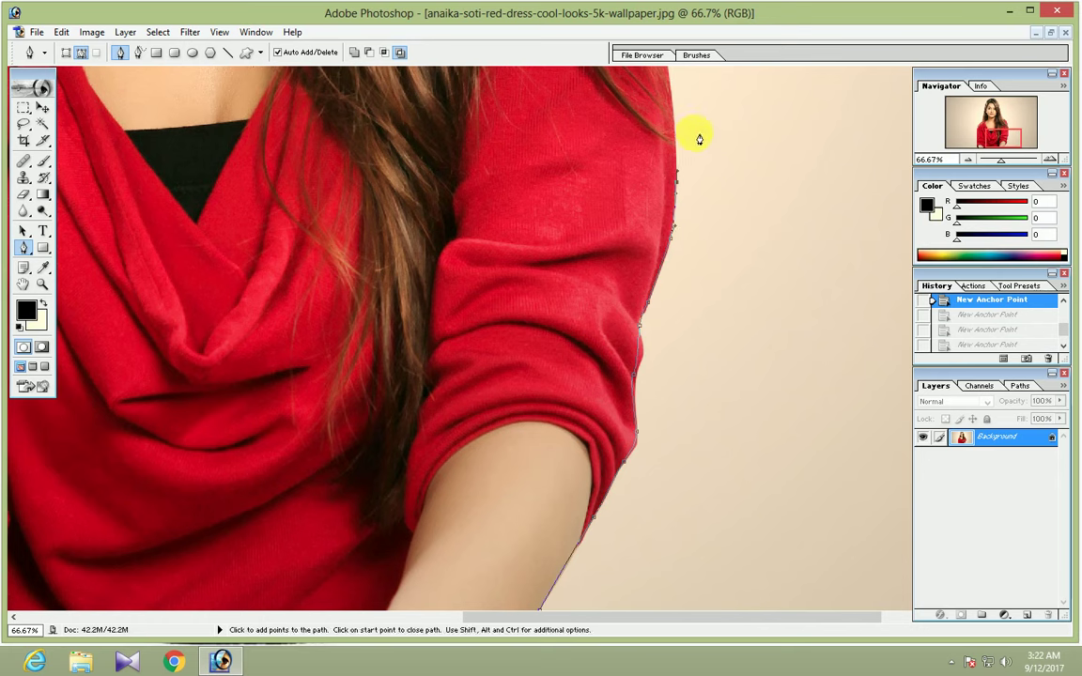
- Extend the path up the right sleeve edge and curve it over the shoulder
drag(701, 130, 676, 369)
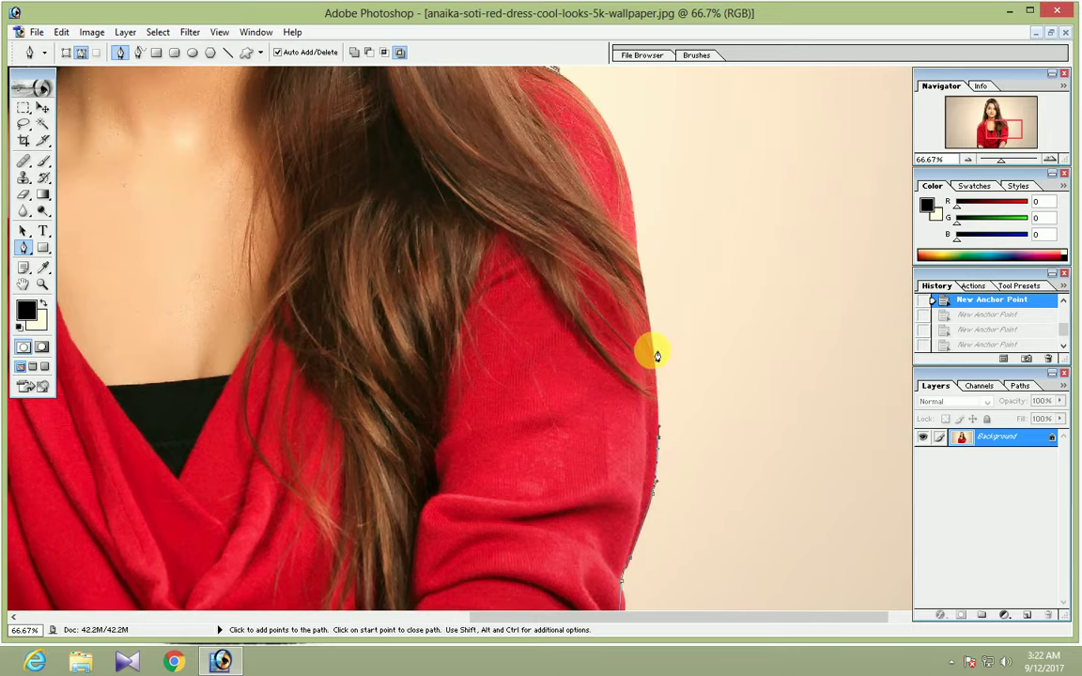
click(646, 274)
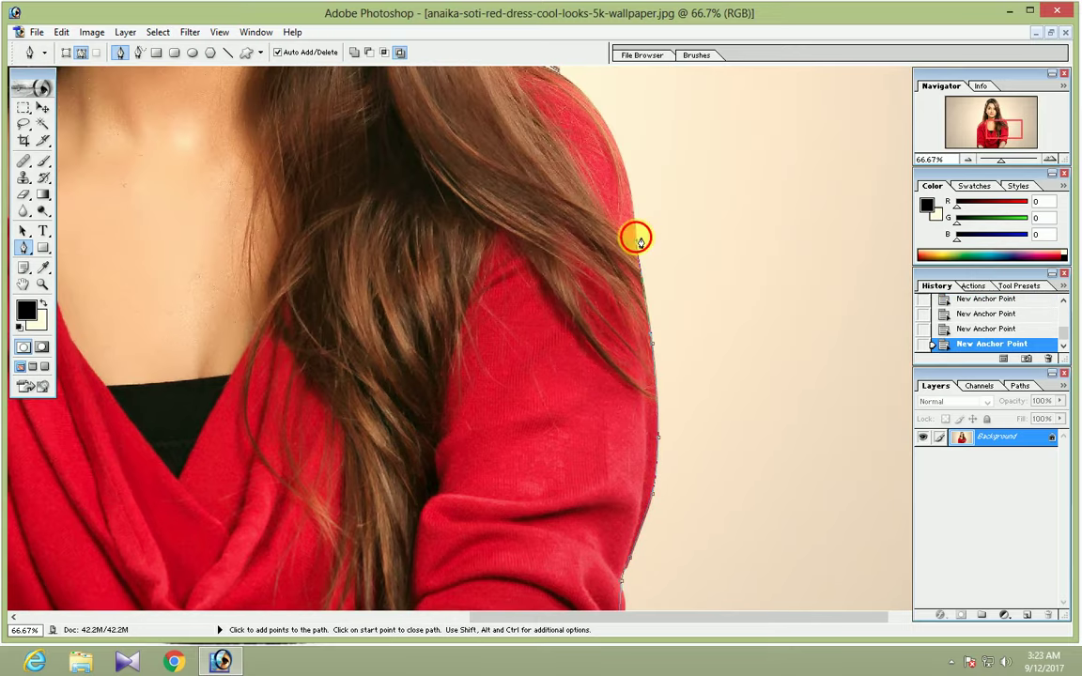
click(613, 134)
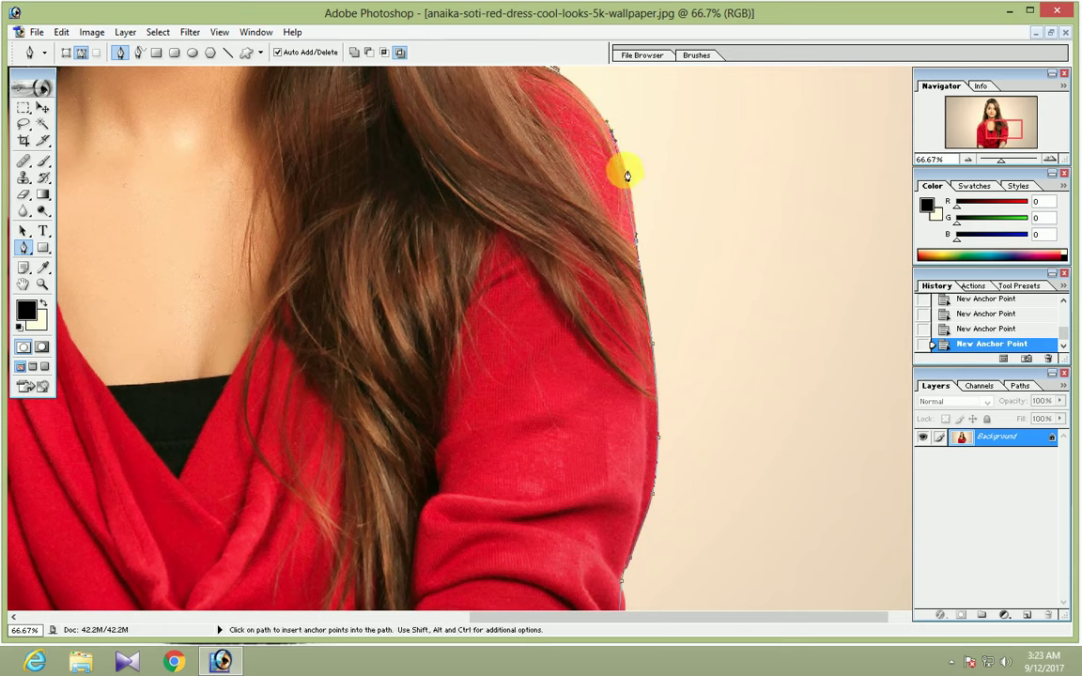
key(ctrl+z)
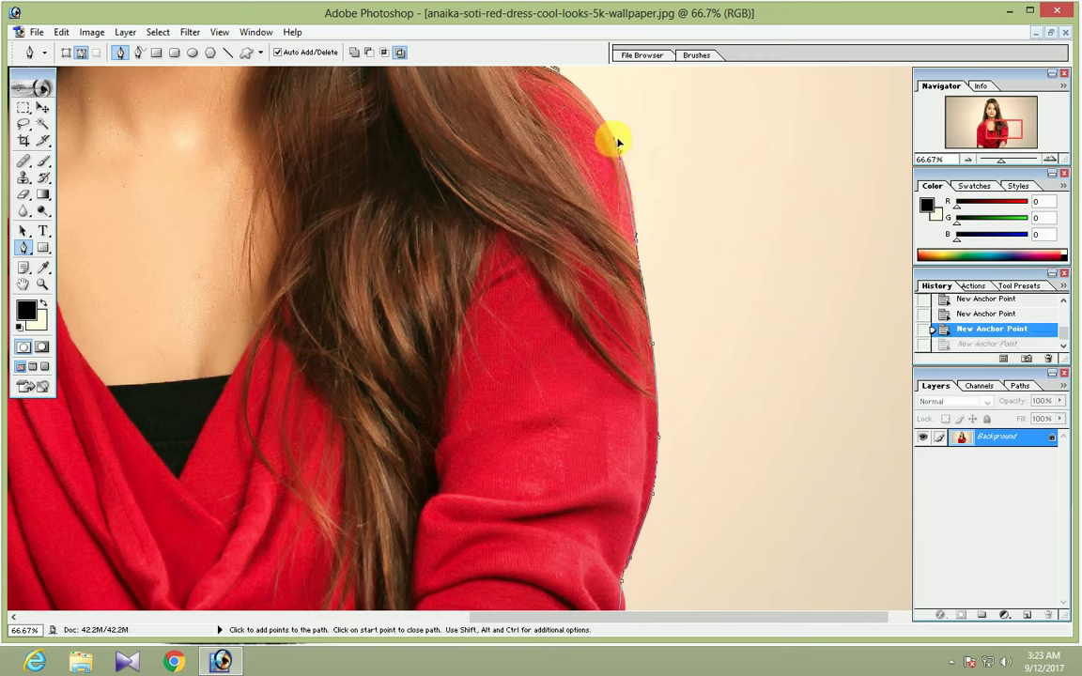
mouse_move(617, 143)
mouse_down()
mouse_move(571, 162)
mouse_move(605, 117)
mouse_up()
mouse_move(580, 89)
mouse_down()
mouse_move(570, 84)
mouse_move(608, 321)
mouse_up()
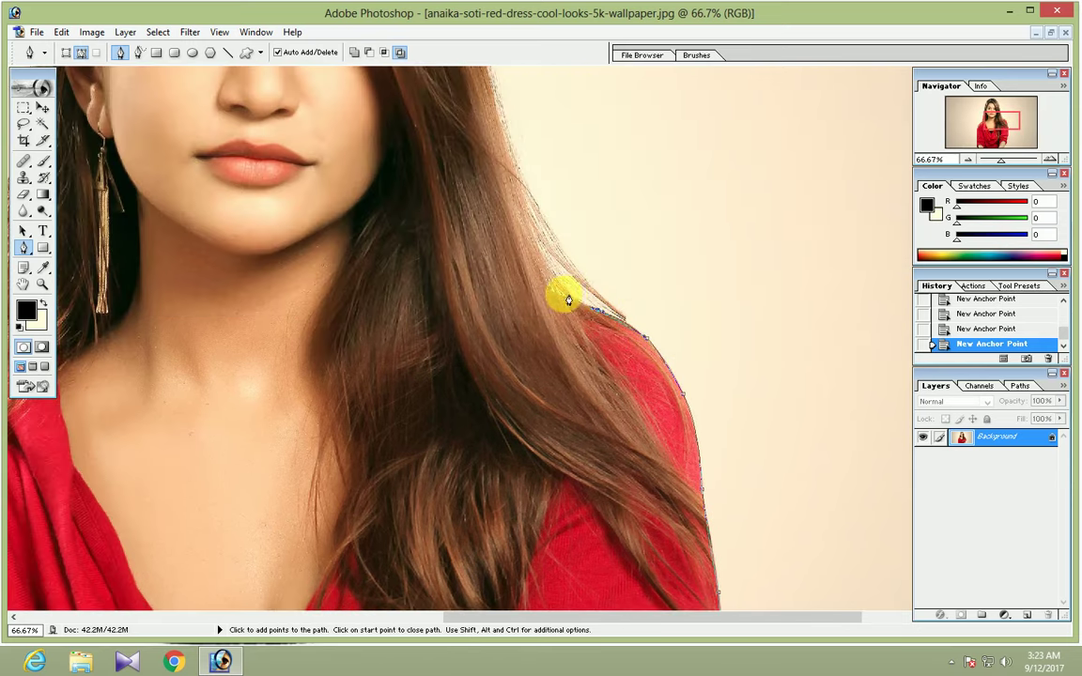
- Trace anchors up the hair's right edge and across the crown of the head
drag(493, 90, 548, 386)
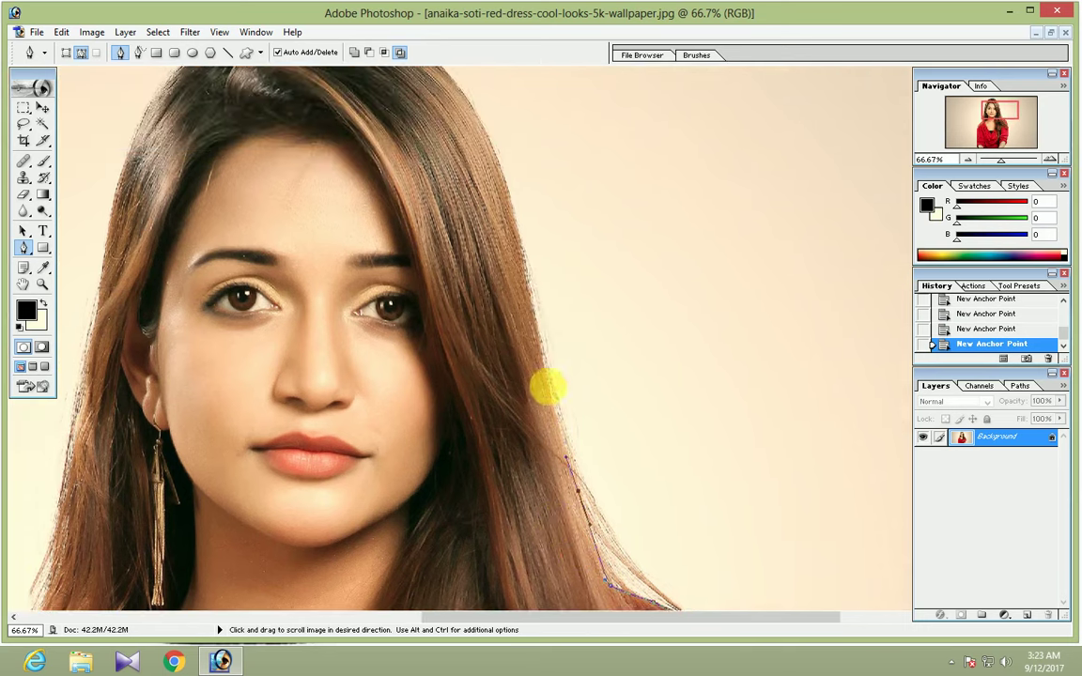
click(527, 282)
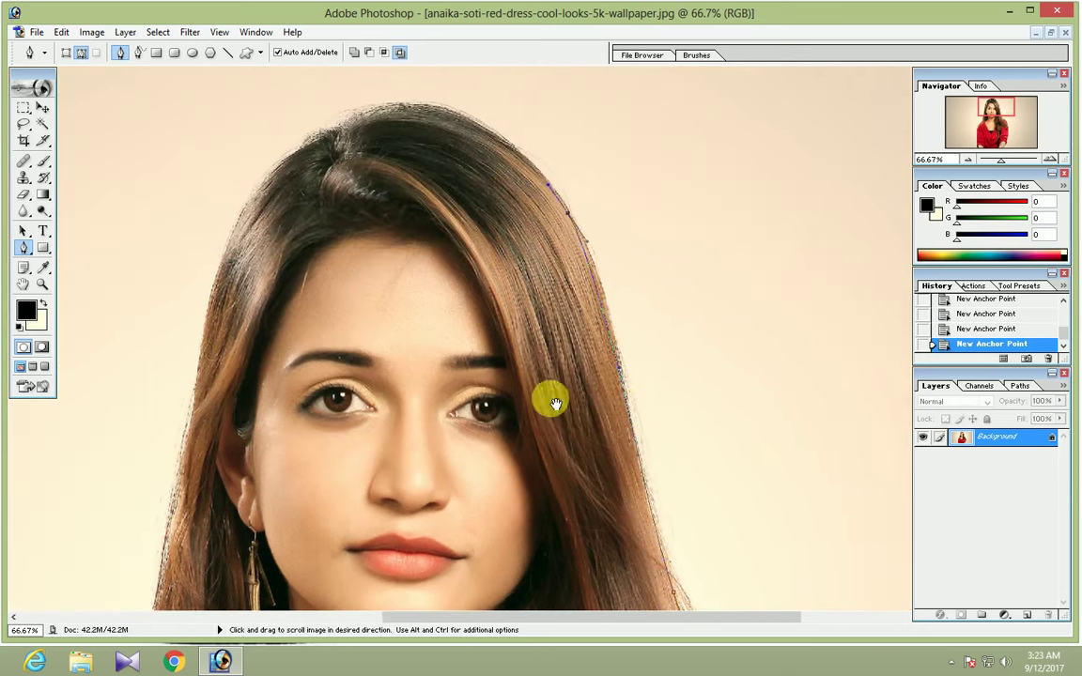
drag(447, 85, 551, 399)
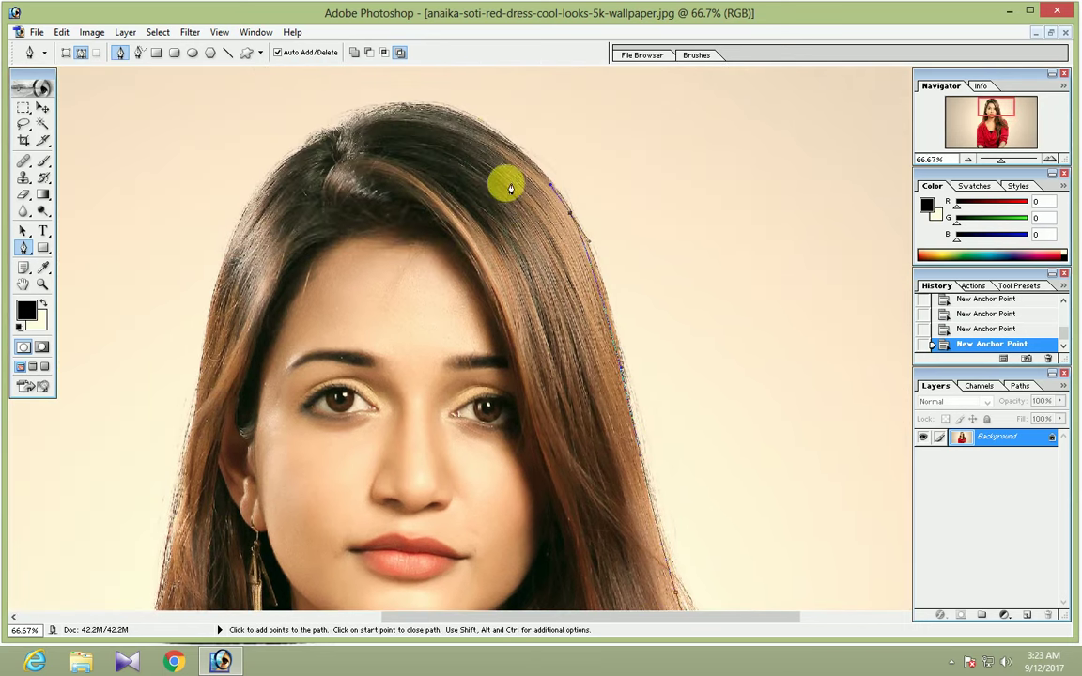
click(460, 111)
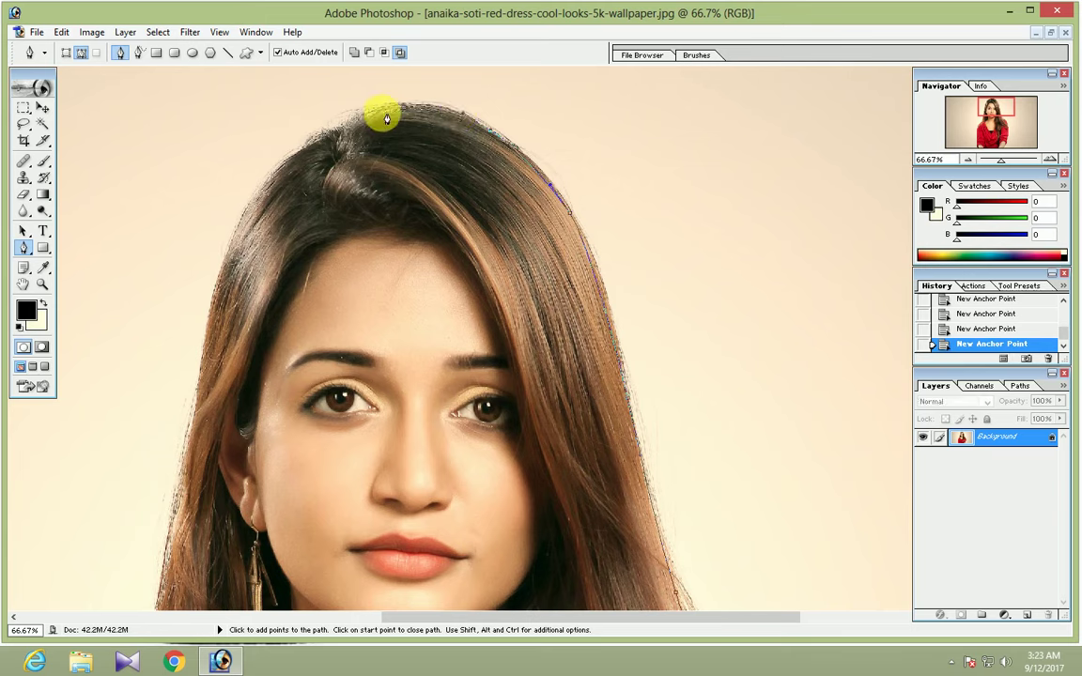
click(316, 144)
click(237, 231)
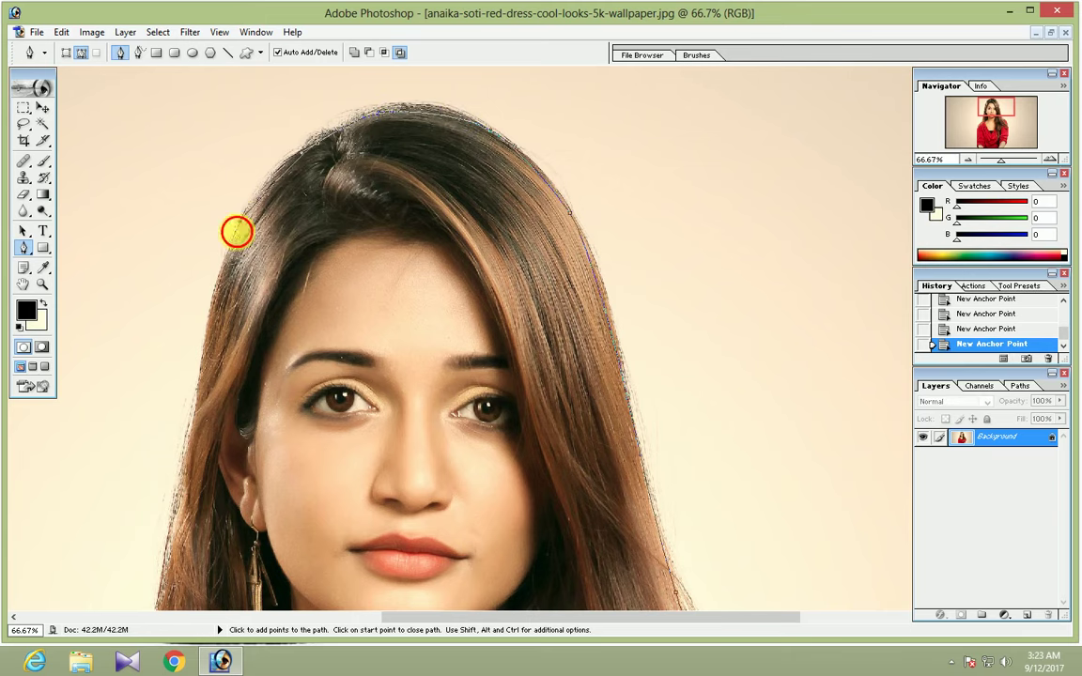
- Continue the path down the hair's left edge toward the left shoulder
drag(193, 402, 267, 142)
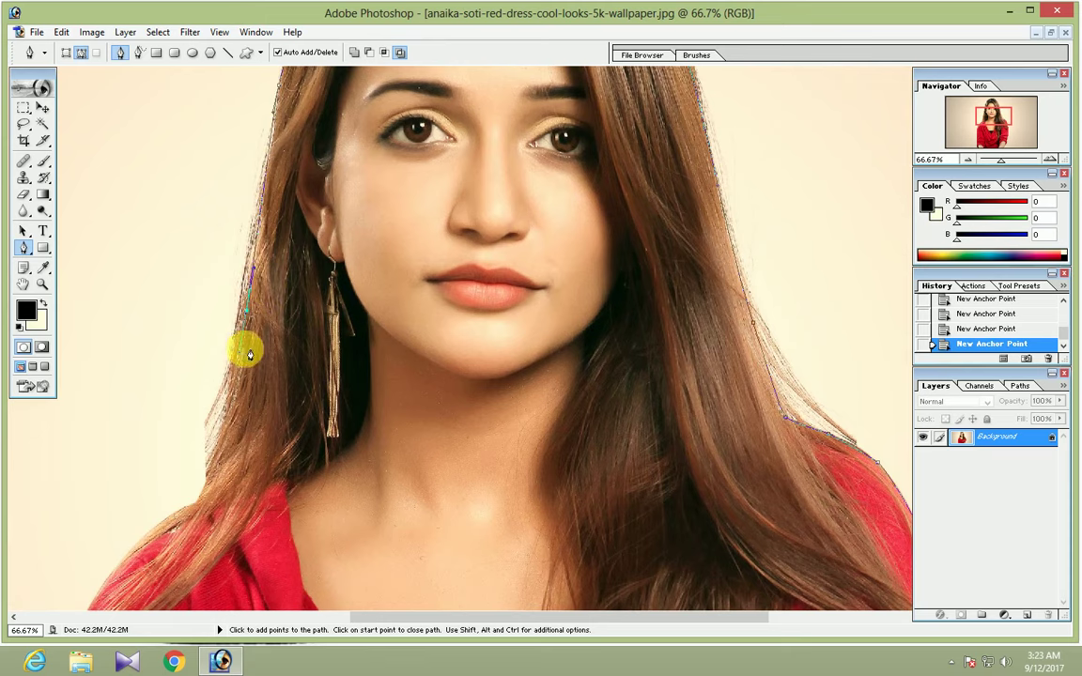
click(208, 441)
click(193, 505)
click(157, 532)
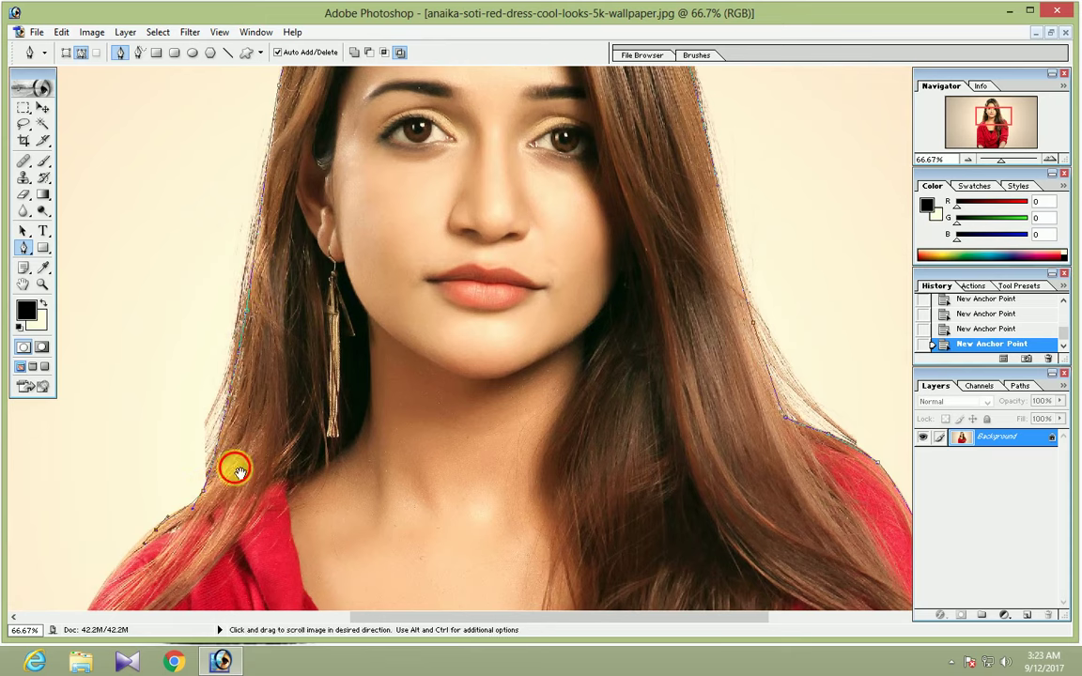
- Trace curved anchors down the left sleeve to the photo's bottom edge, then zoom out
drag(235, 470, 516, 203)
mouse_move(428, 332)
mouse_down()
mouse_move(422, 406)
mouse_move(334, 139)
mouse_up()
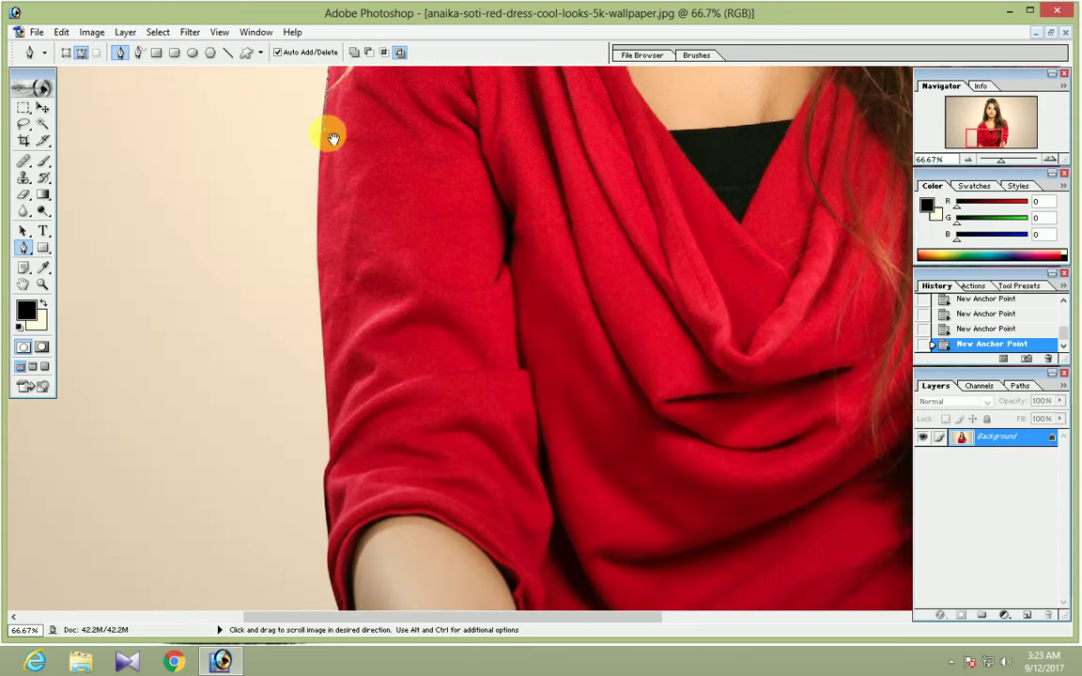
drag(316, 299, 330, 365)
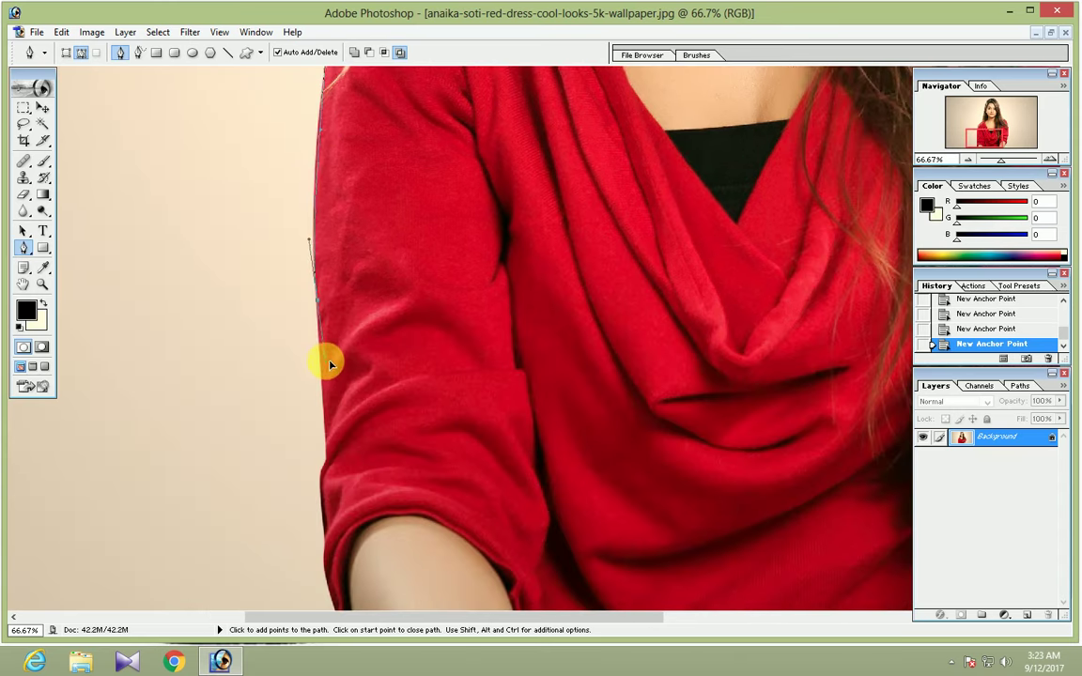
drag(322, 425, 325, 451)
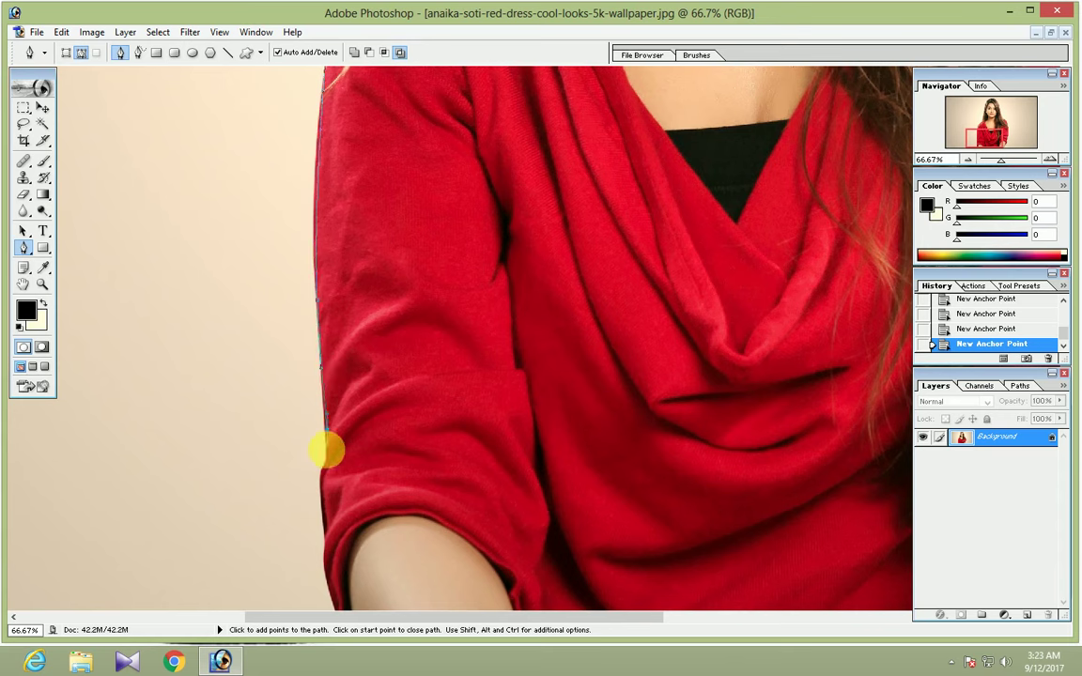
drag(322, 494, 333, 593)
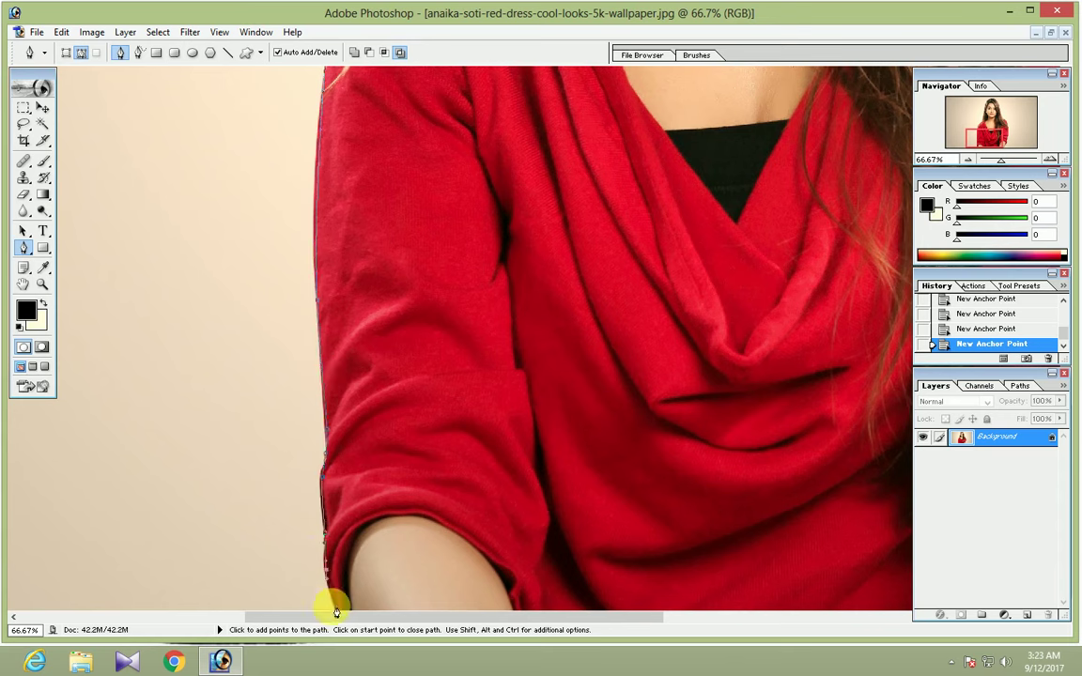
click(335, 609)
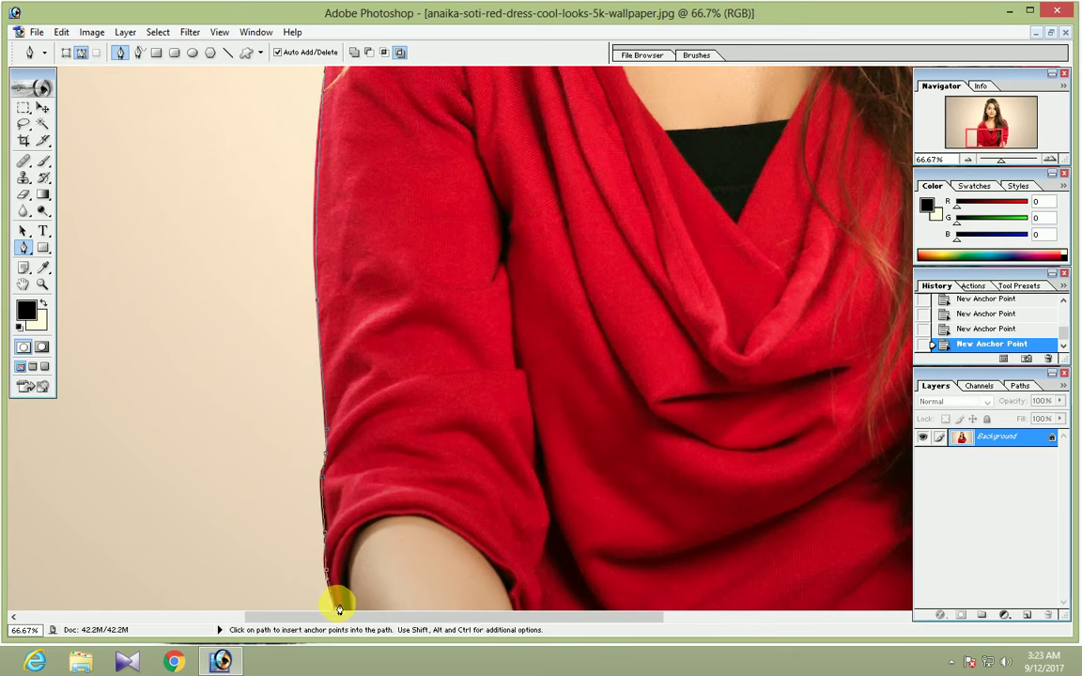
key(ctrl)
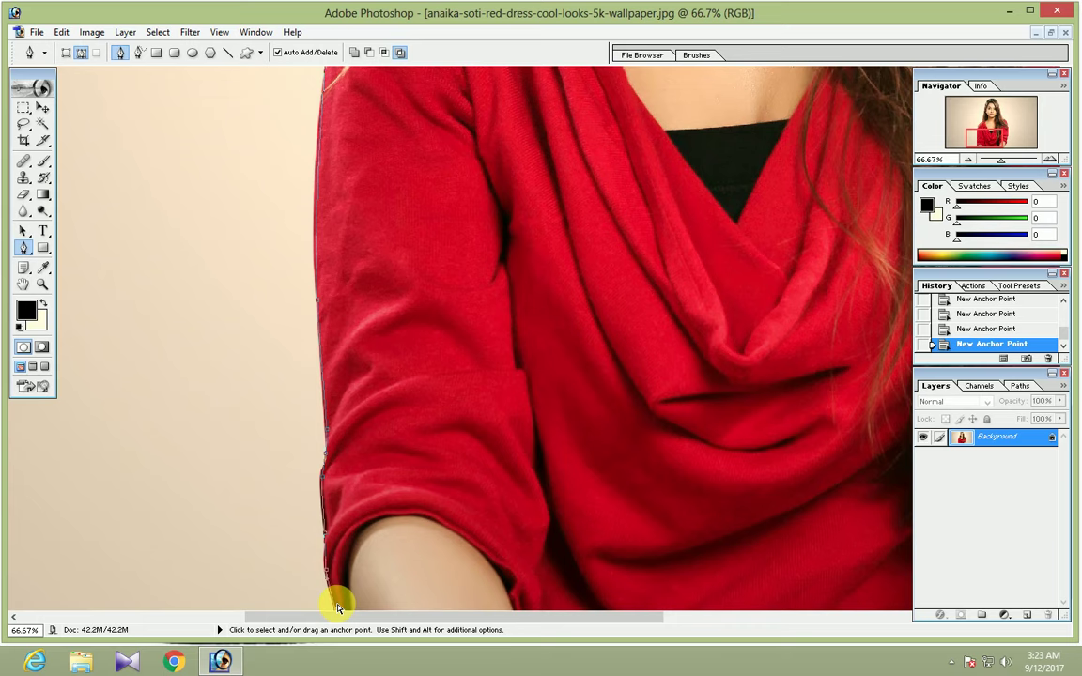
key(ctrl+minus)
key(ctrl+minus)
key(ctrl+minus)
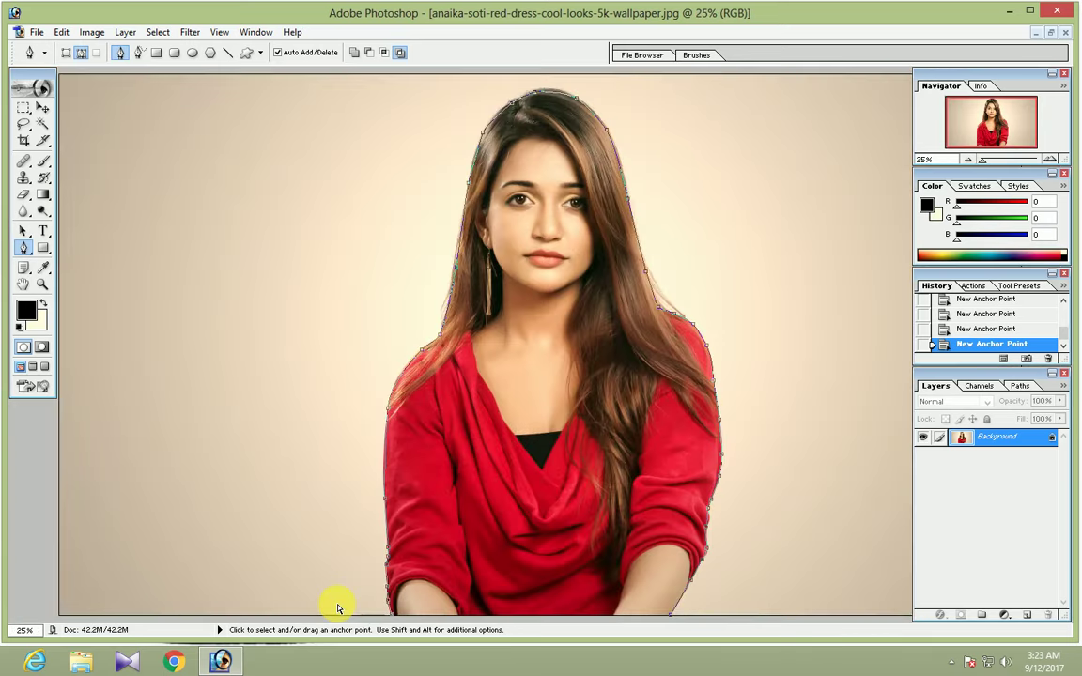
key(ctrl+minus)
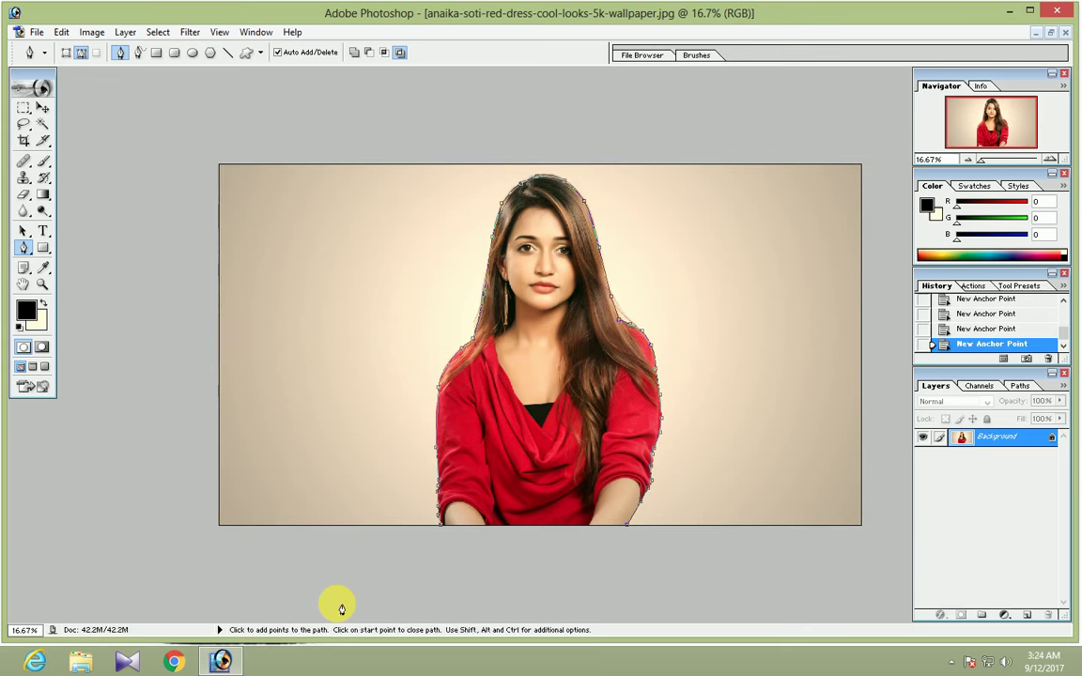
- Add anchors below the photo, close the path at its start, and load it as a selection
click(448, 535)
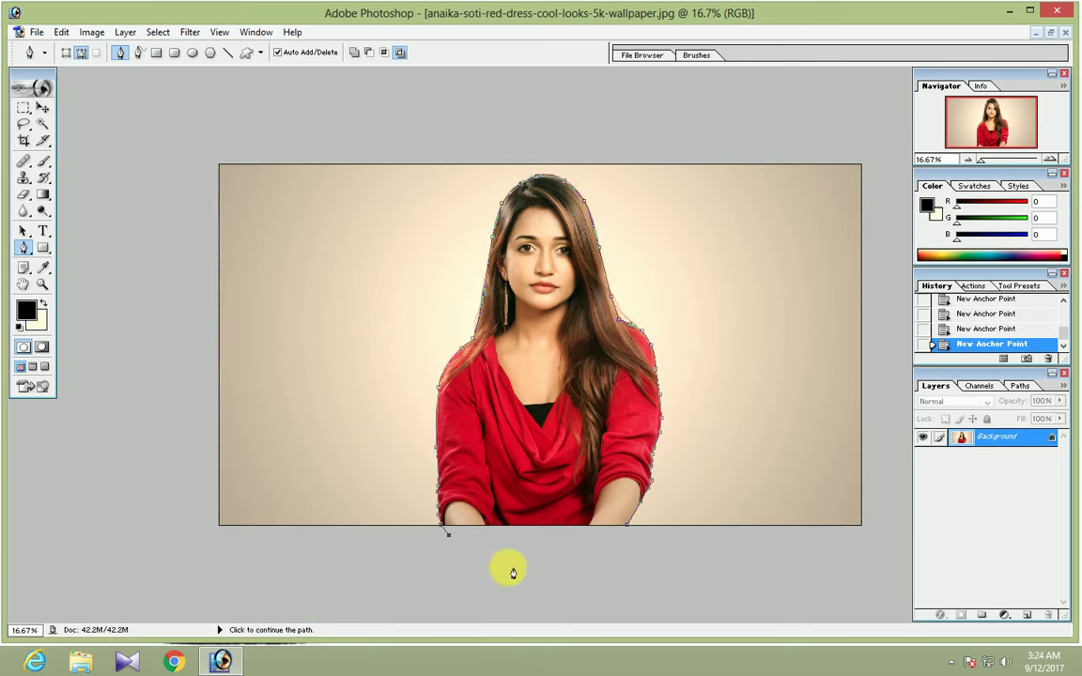
click(515, 560)
click(588, 551)
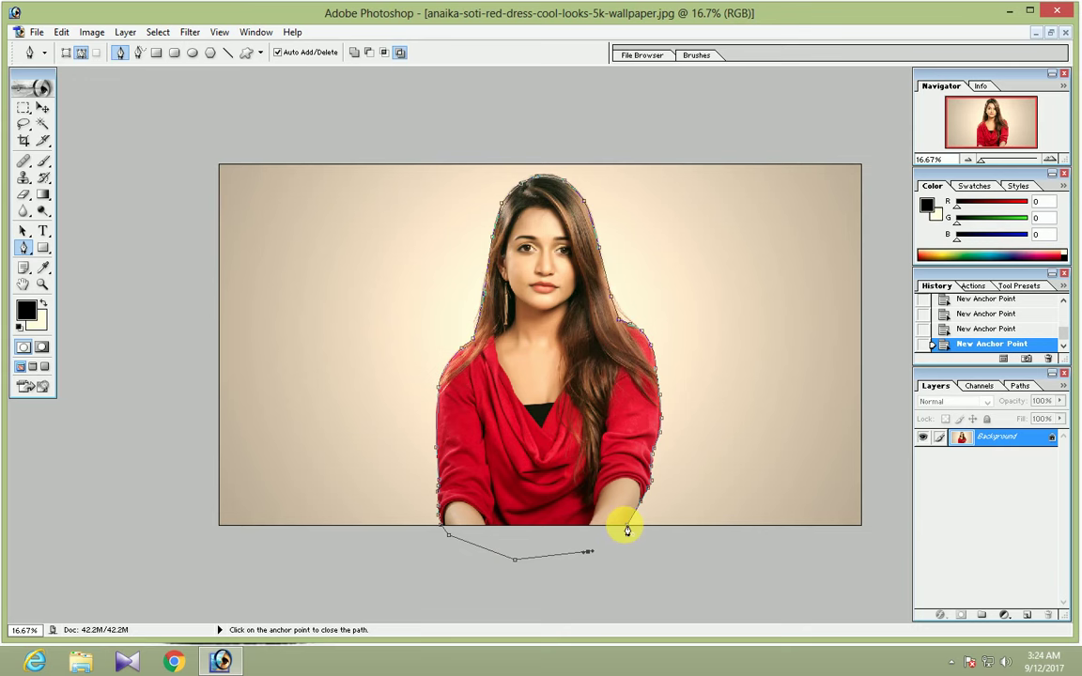
click(627, 531)
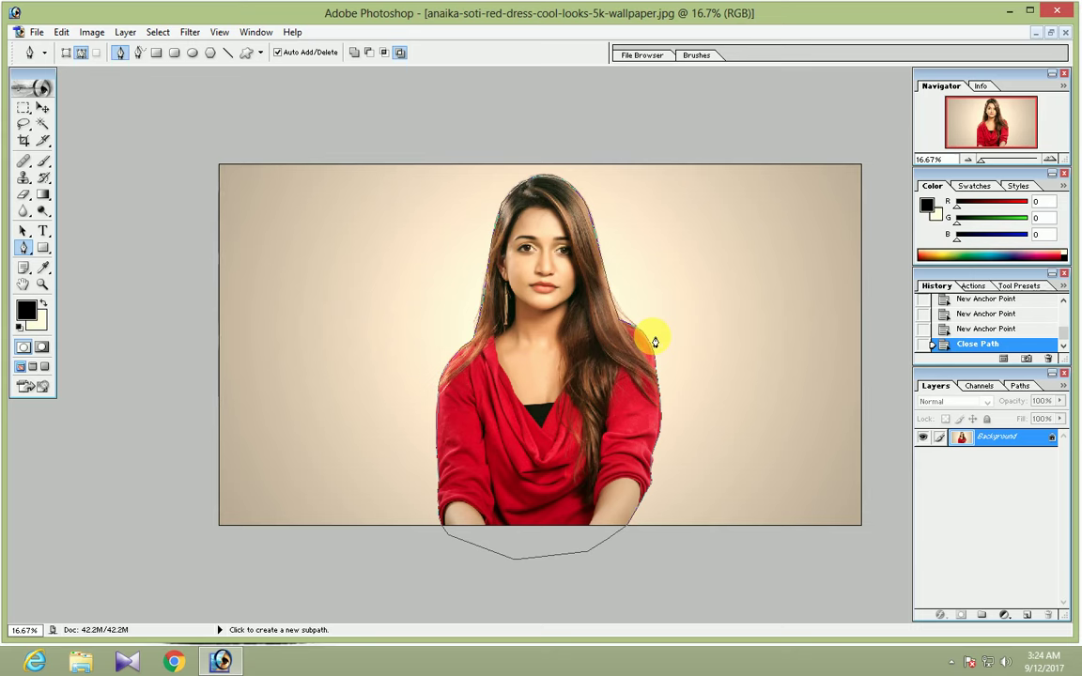
key(ctrl)
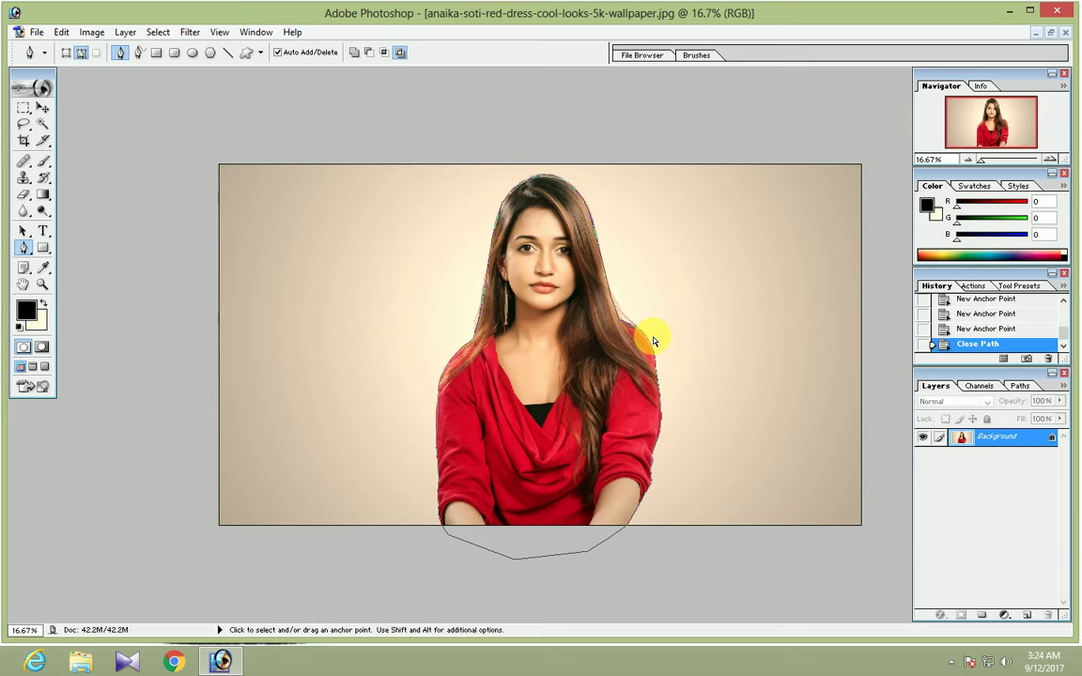
key(ctrl+Return)
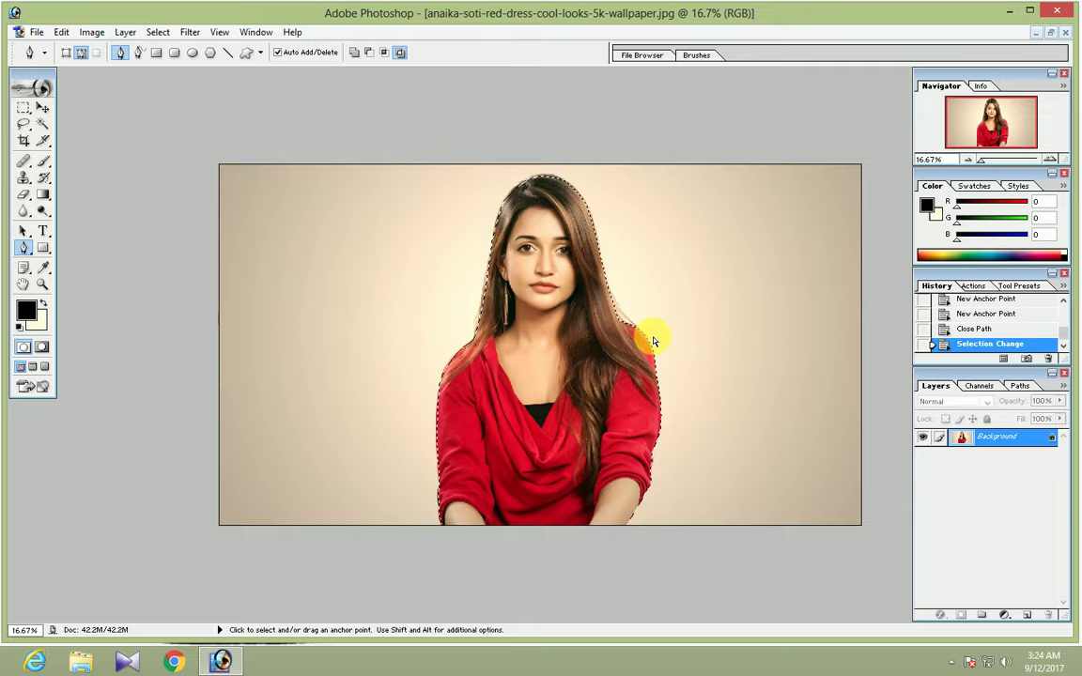
- Copy the selected woman and paste her as Layer 1 above the Background
key(ctrl+plus)
key(ctrl+plus)
key(ctrl+plus)
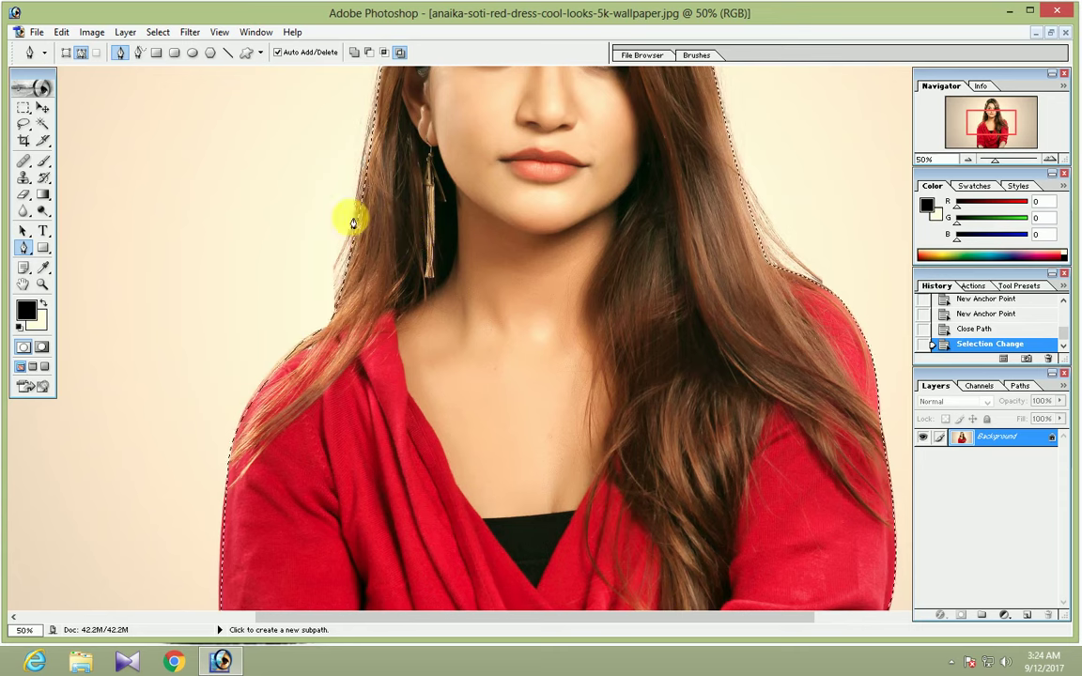
click(62, 33)
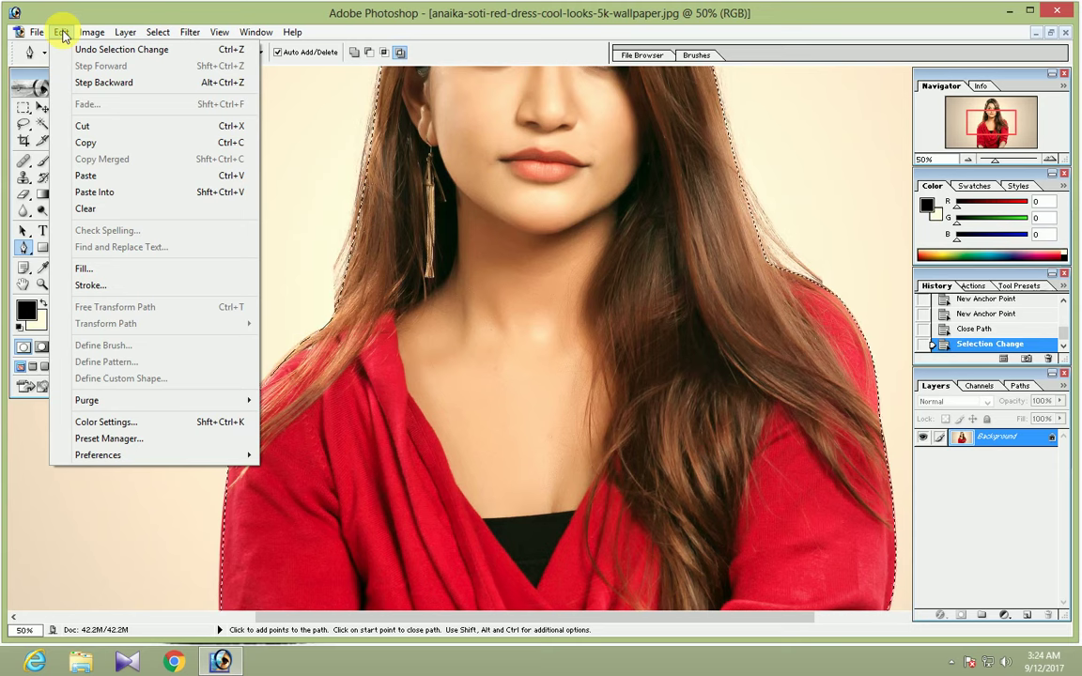
click(103, 143)
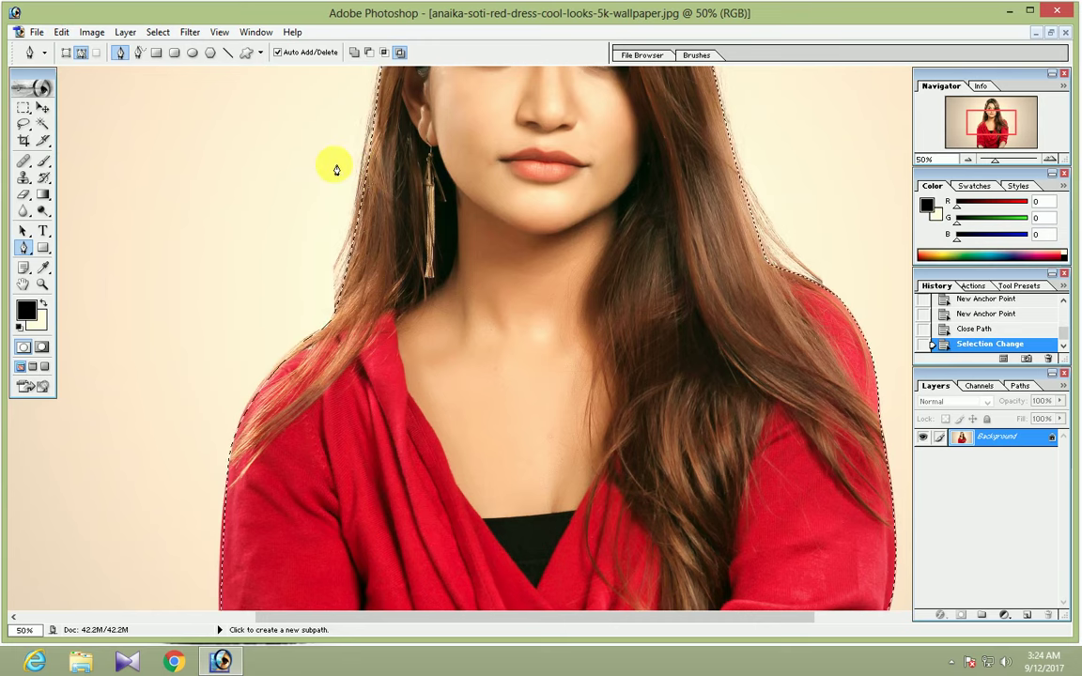
click(61, 33)
click(91, 176)
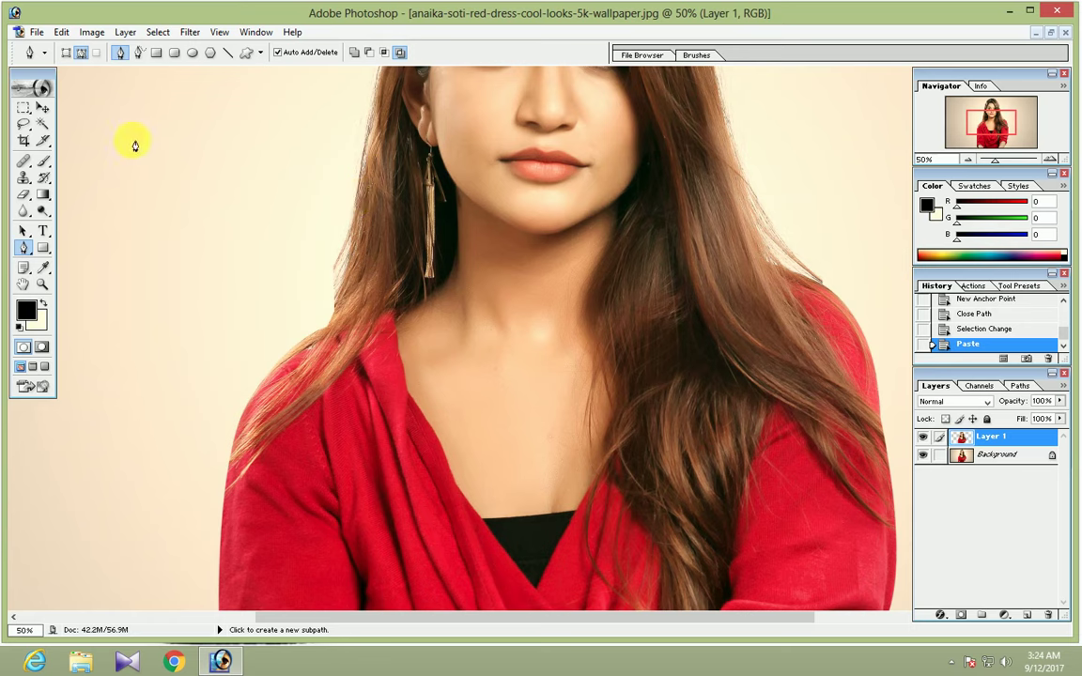
- With the Move tool, nudge the Layer 1 woman slightly right over the original figure
click(44, 111)
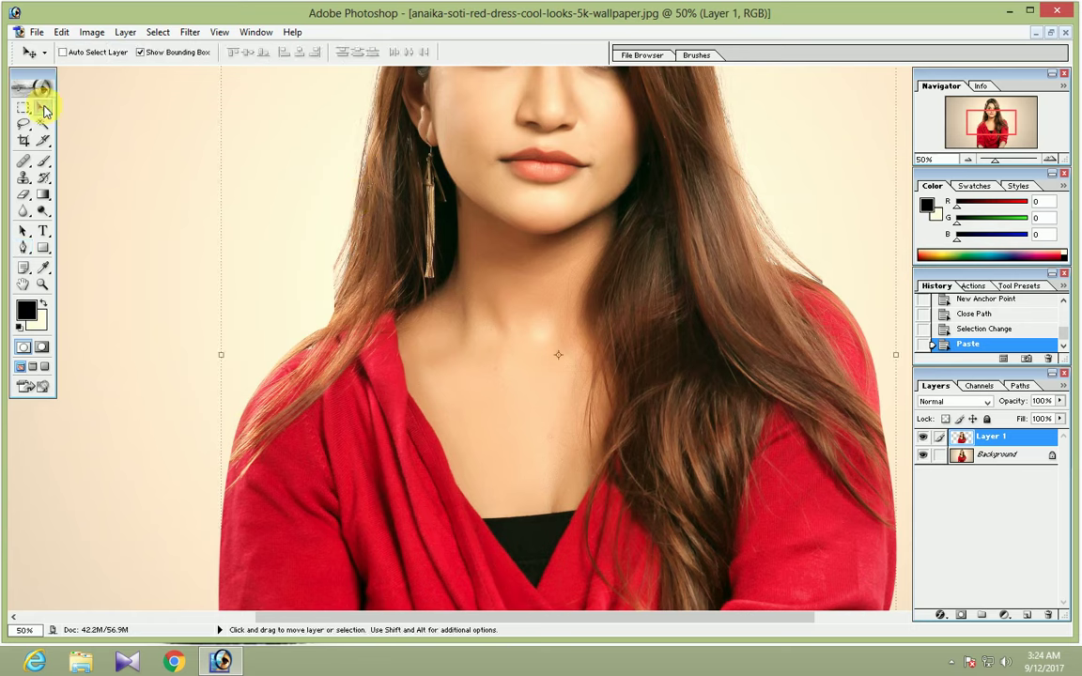
key(ctrl+minus)
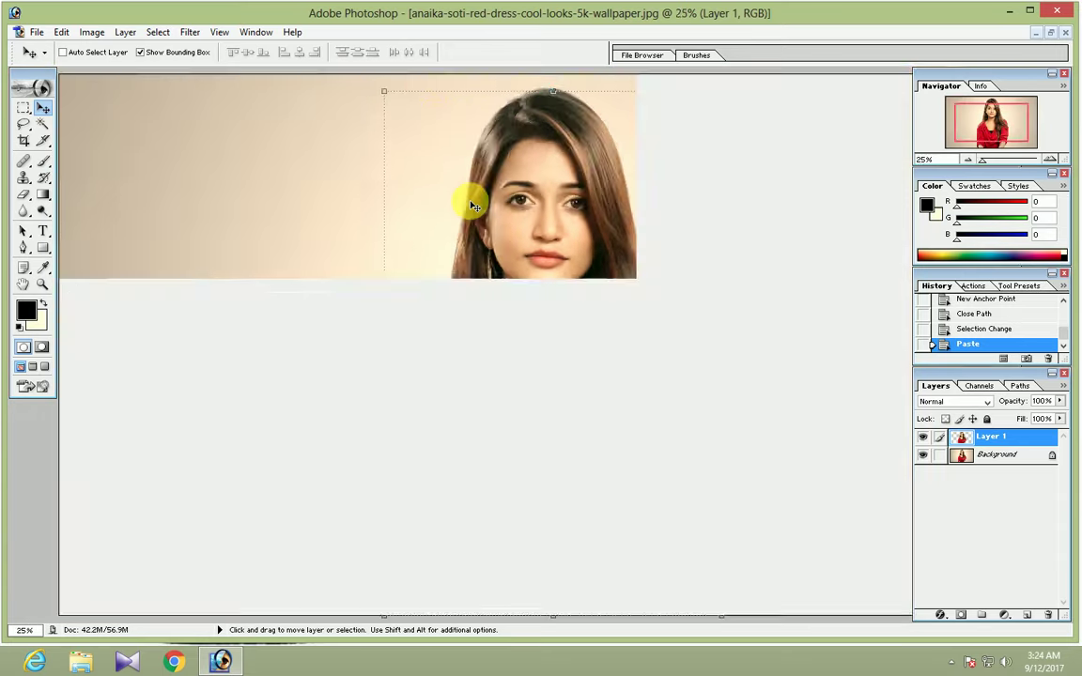
key(ctrl+minus)
click(543, 219)
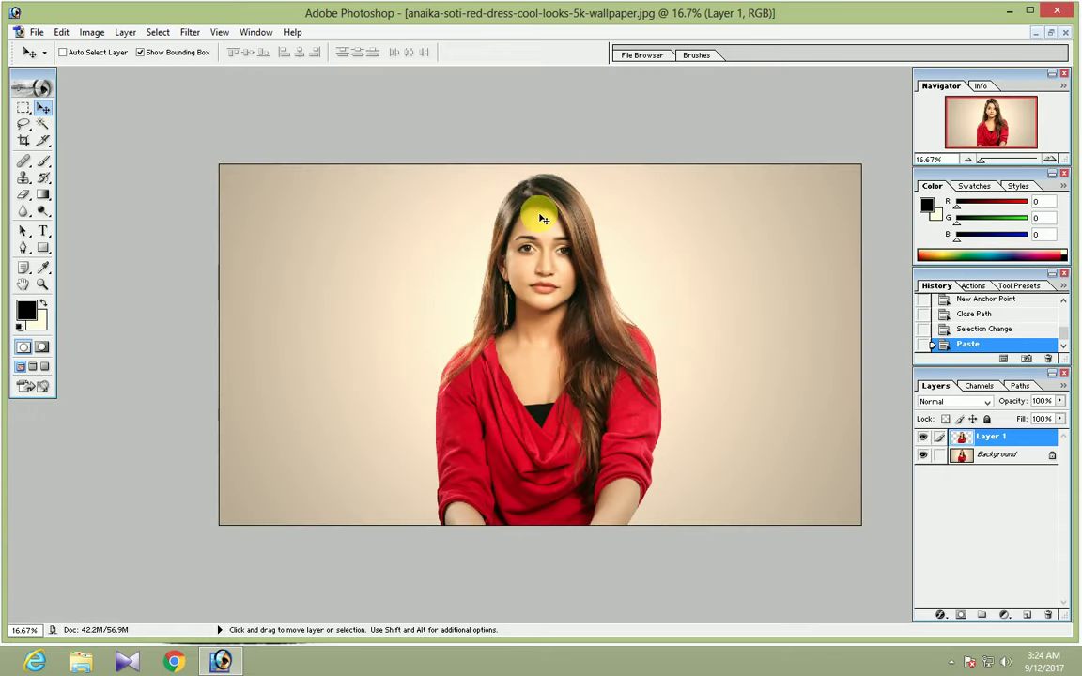
mouse_move(543, 219)
mouse_down()
mouse_move(649, 225)
mouse_move(537, 219)
mouse_move(549, 225)
mouse_up()
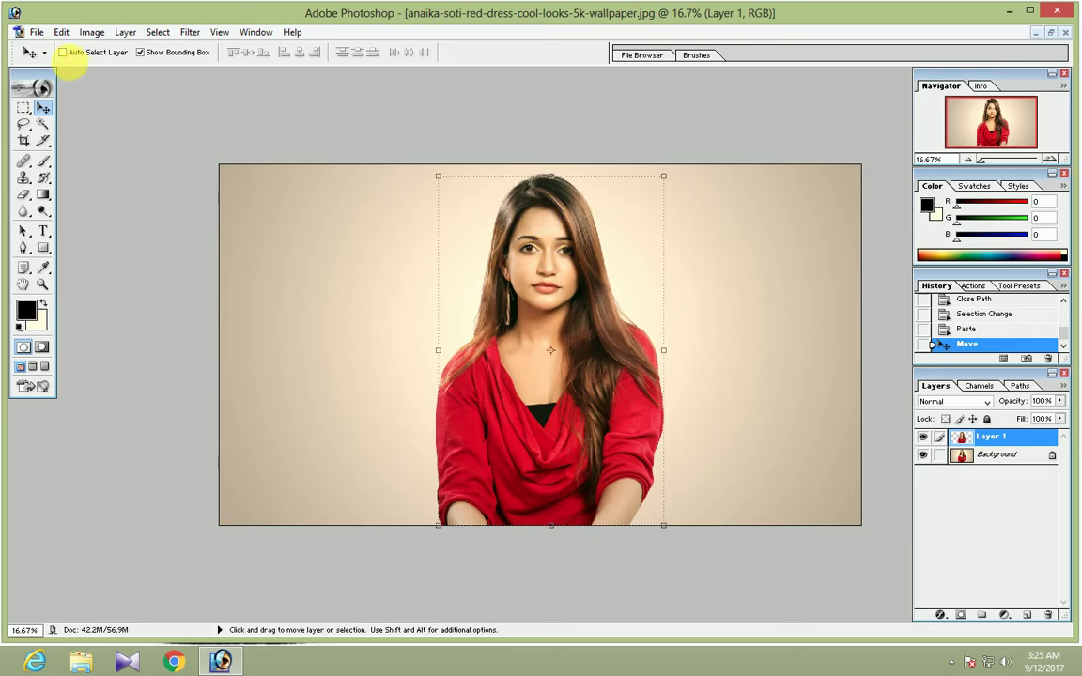
click(33, 32)
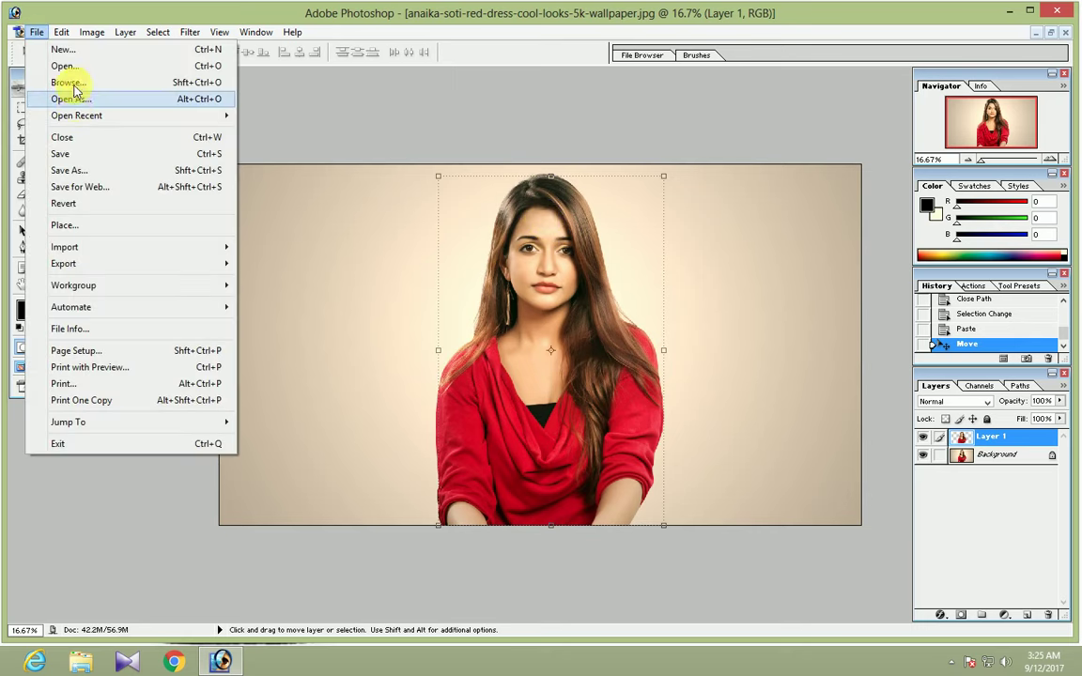
- Open the green bokeh parrot card 012.psd from New folder
click(64, 66)
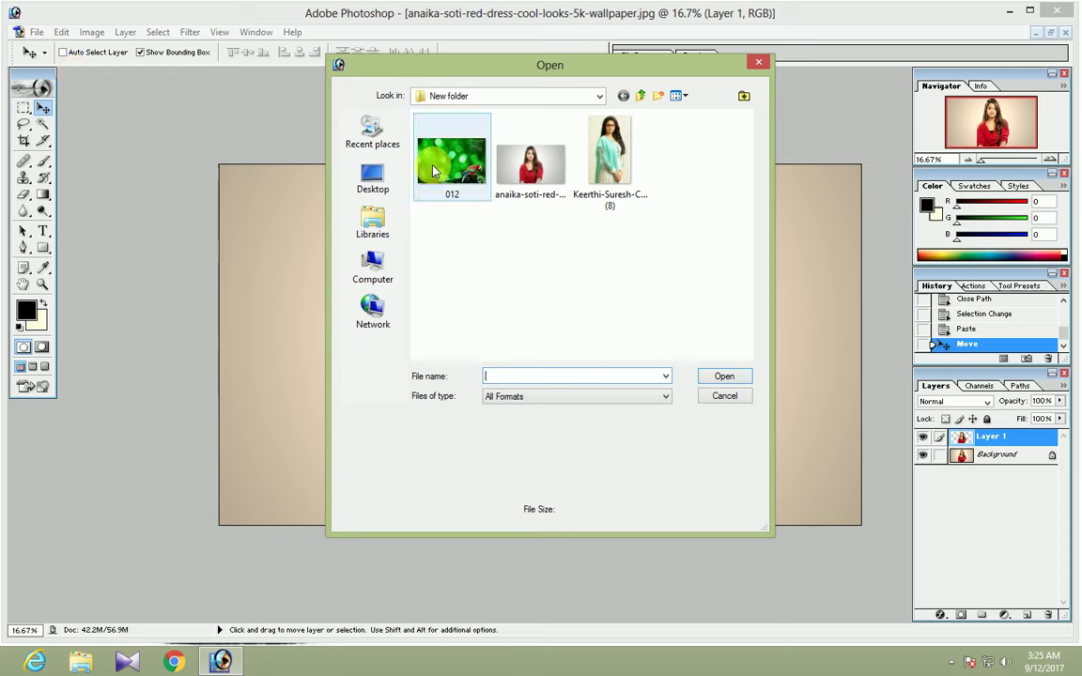
click(435, 171)
click(722, 375)
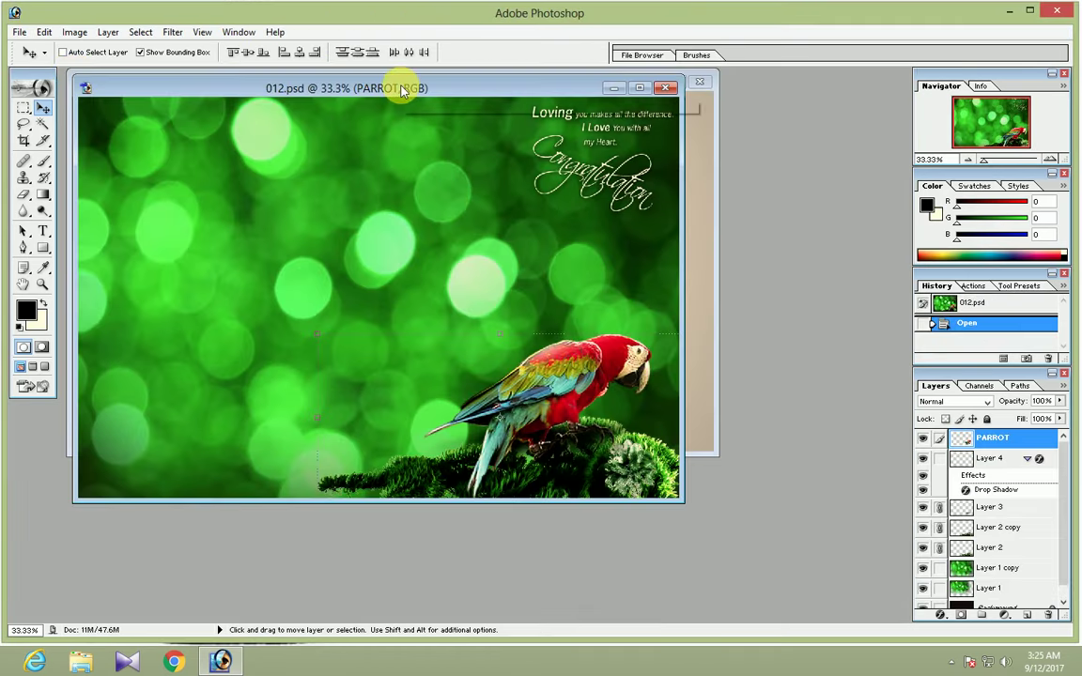
drag(402, 90, 399, 88)
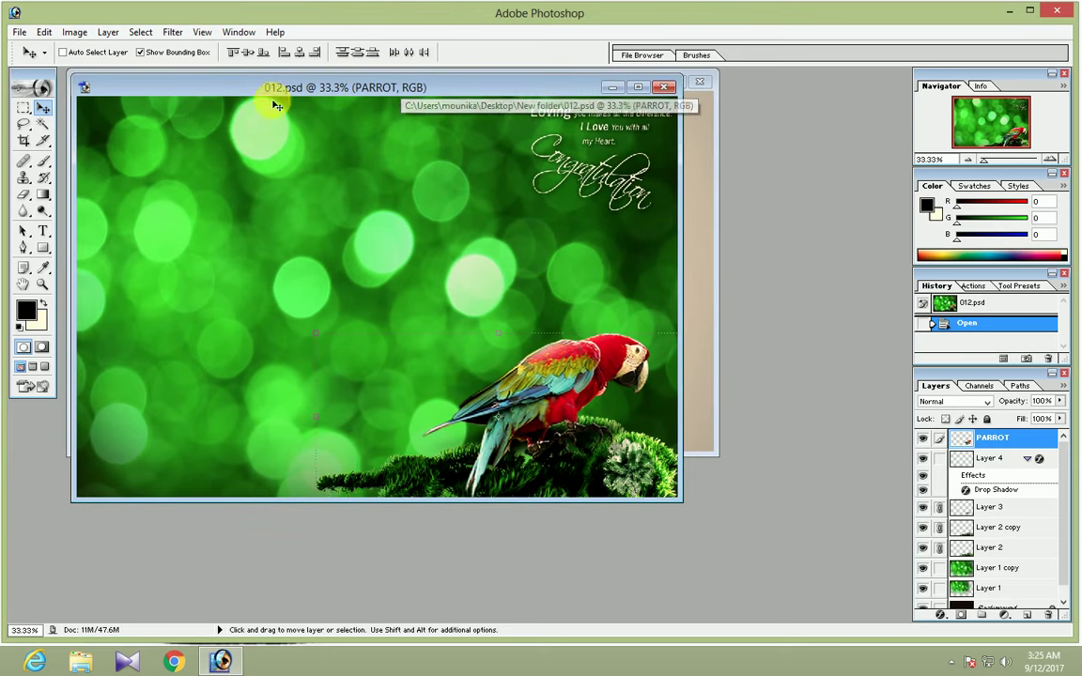
- Paste the cut-out woman into 012.psd as Layer 5 and nudge her slightly left and down
click(44, 32)
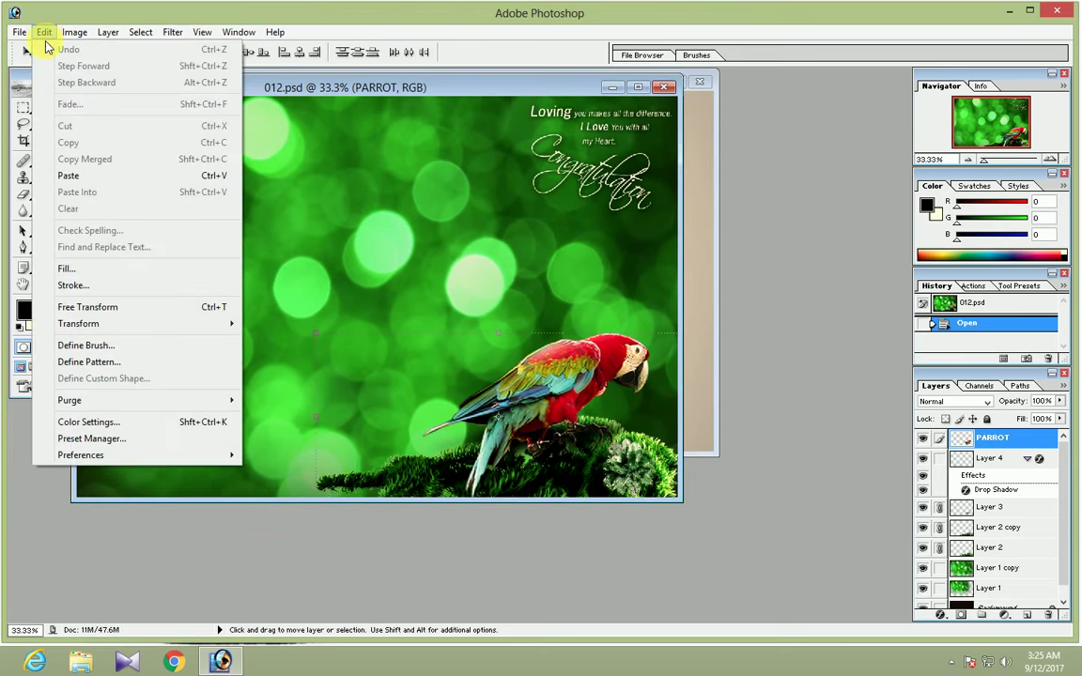
click(89, 177)
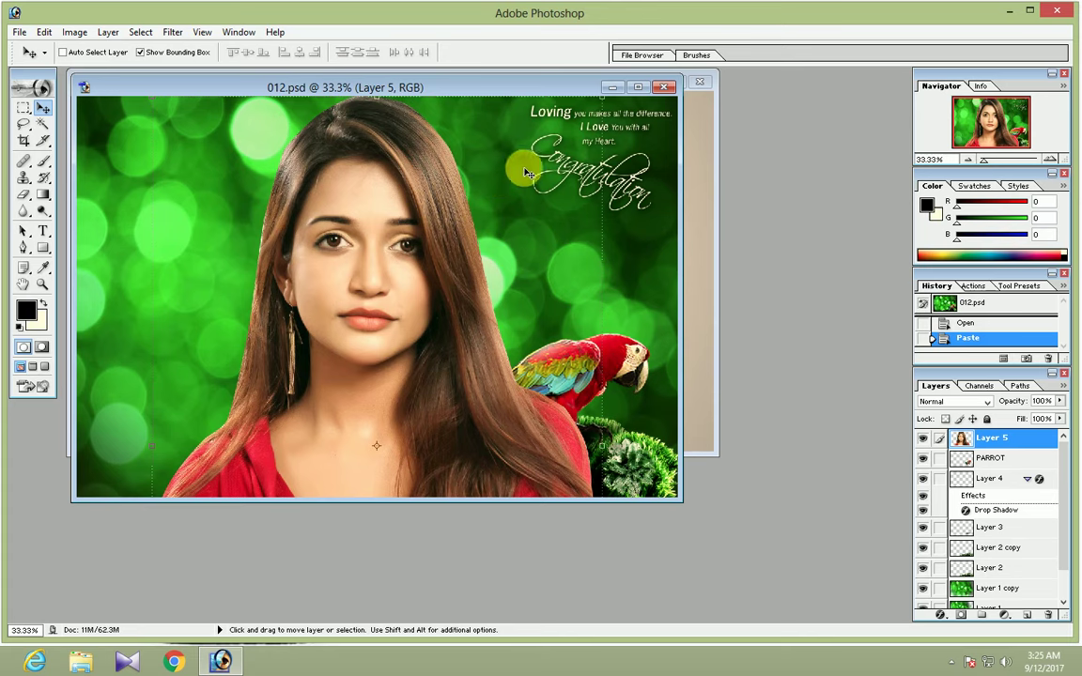
click(638, 86)
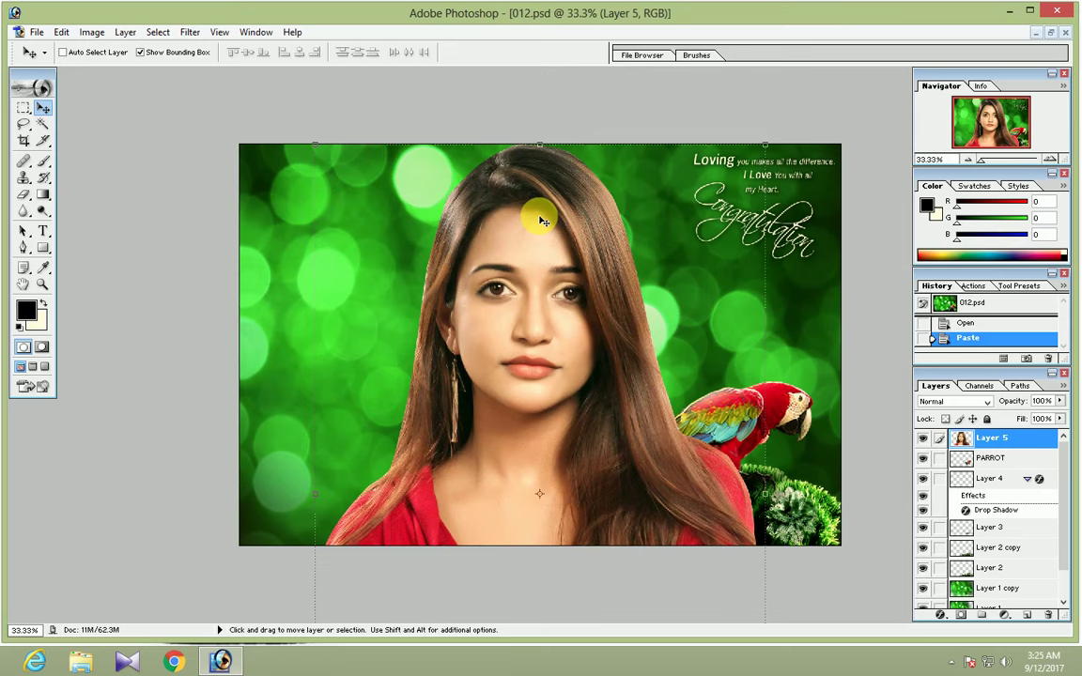
mouse_move(538, 208)
mouse_down()
mouse_move(527, 239)
mouse_move(477, 246)
mouse_up()
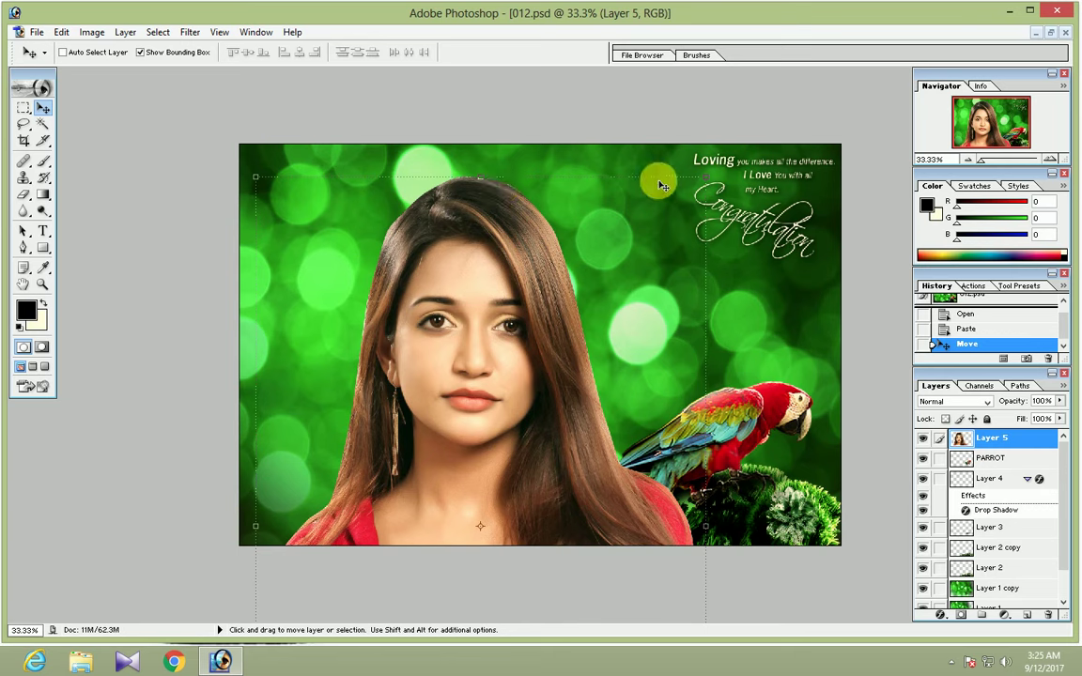
- Free Transform Layer 5 to resize the woman and place her on the card's left side
key(ctrl+t)
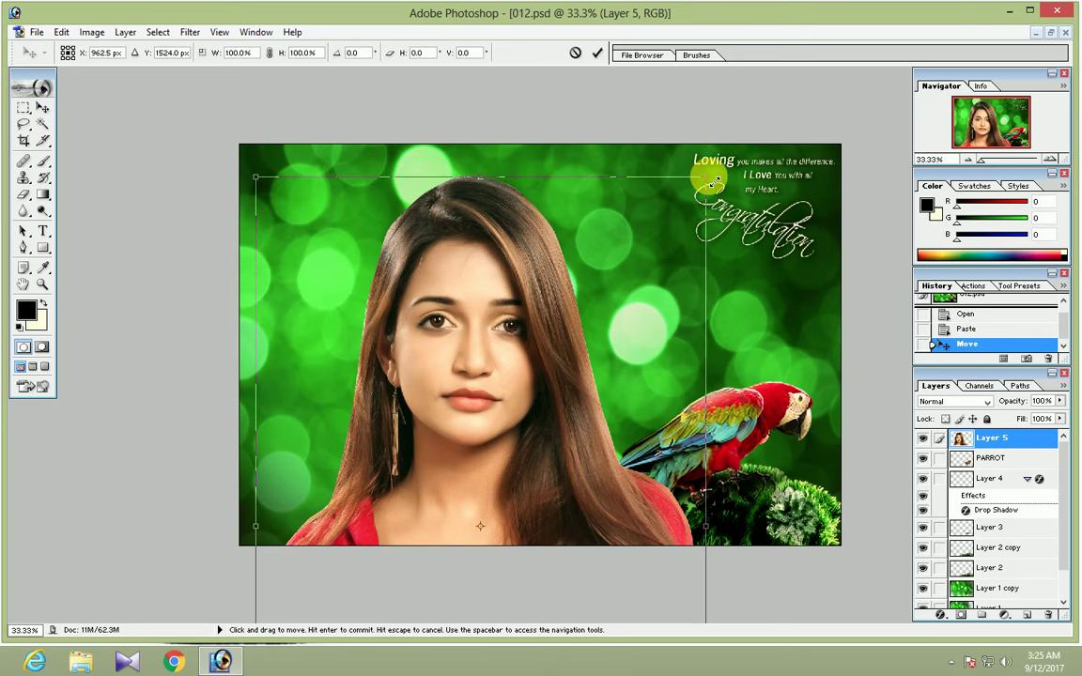
mouse_move(705, 177)
mouse_down()
mouse_move(604, 309)
mouse_move(703, 185)
mouse_move(693, 221)
mouse_move(701, 177)
mouse_move(575, 400)
mouse_up()
mouse_move(473, 473)
mouse_down()
mouse_move(502, 237)
mouse_move(482, 217)
mouse_move(486, 247)
mouse_up()
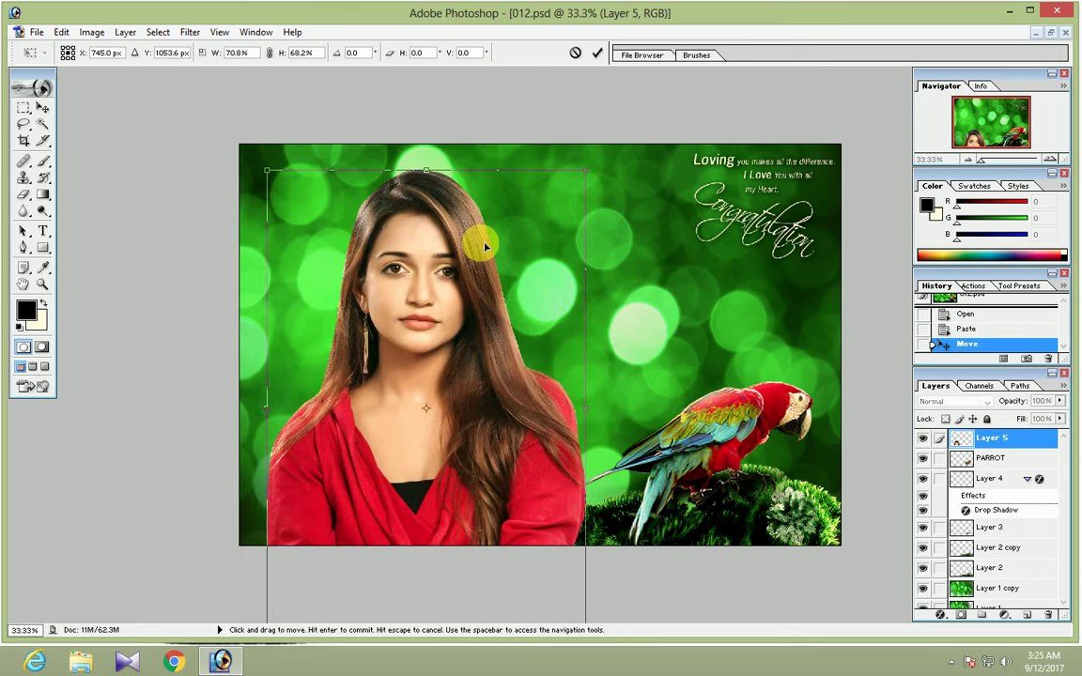
key(Return)
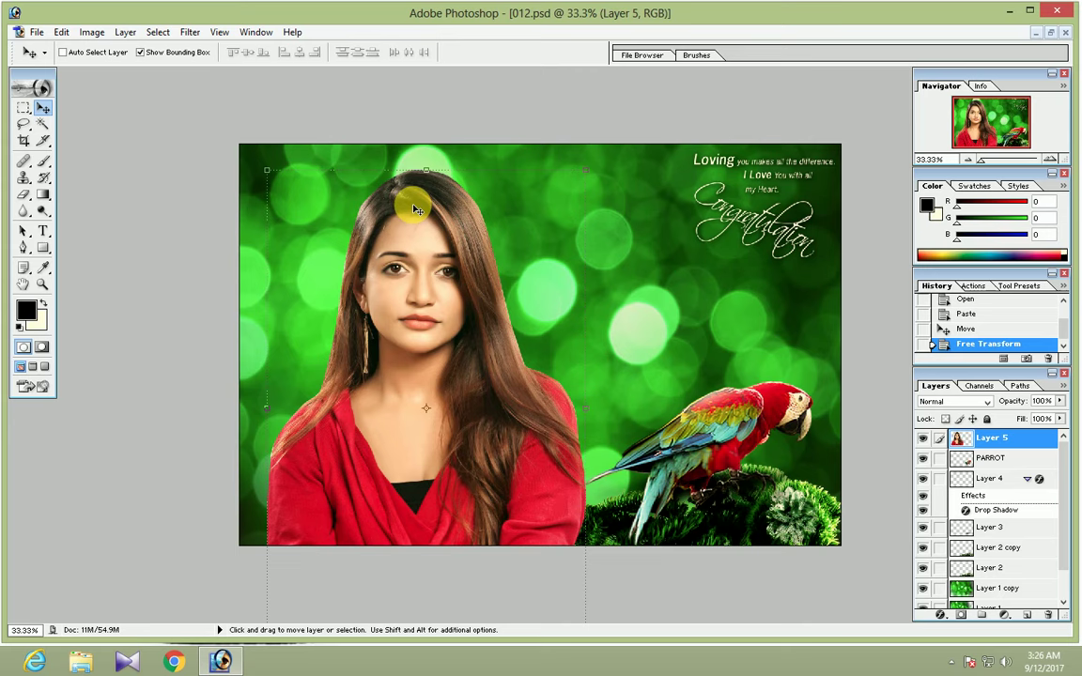
click(36, 33)
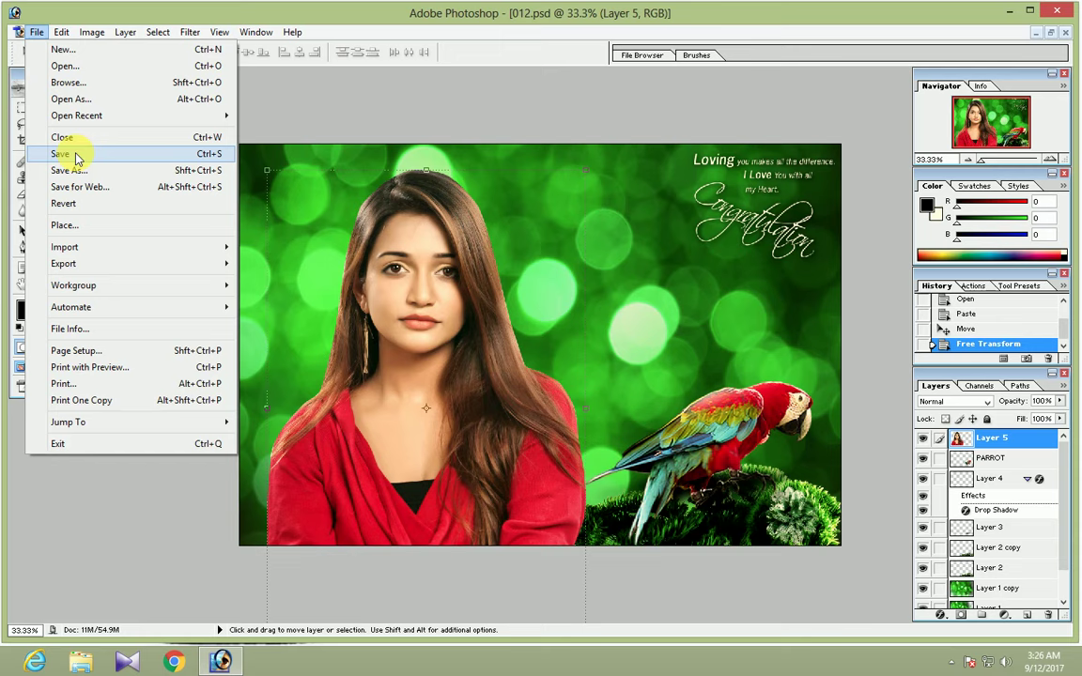
- Save a copy of the card to the Desktop as JPEG format '012 copy.jpg'
click(77, 169)
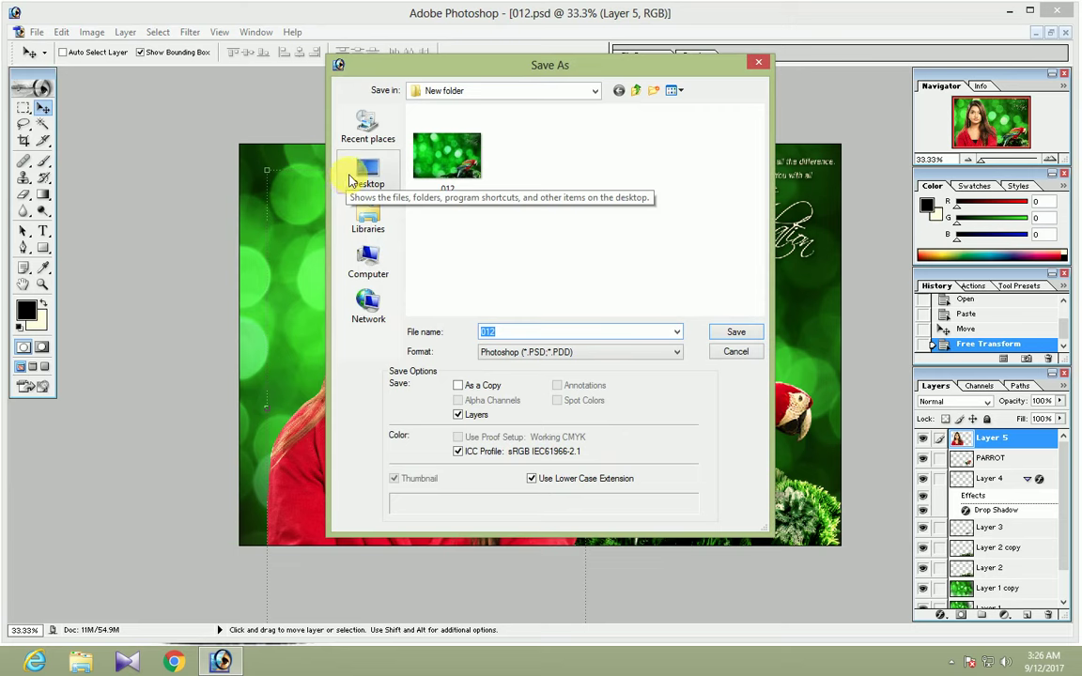
click(352, 179)
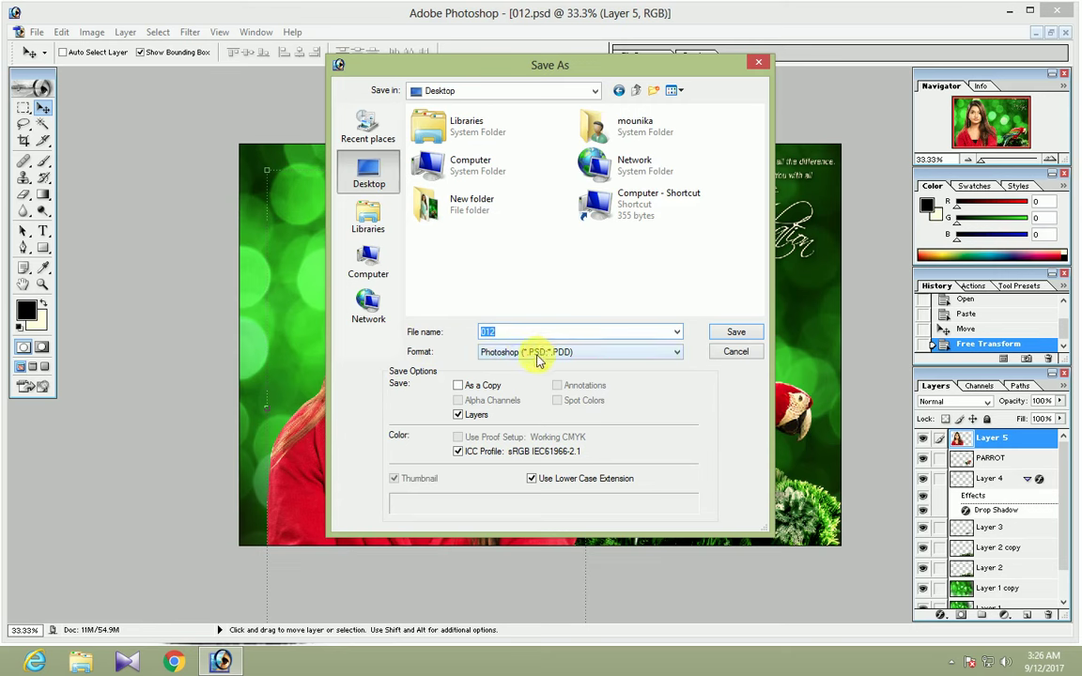
click(678, 353)
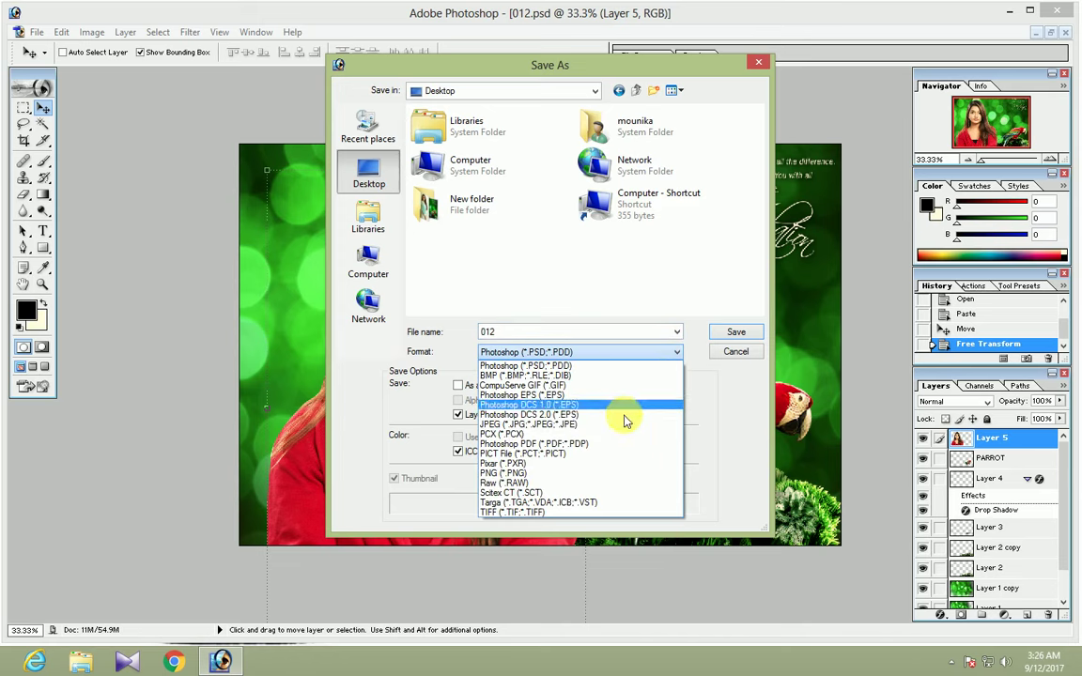
click(602, 427)
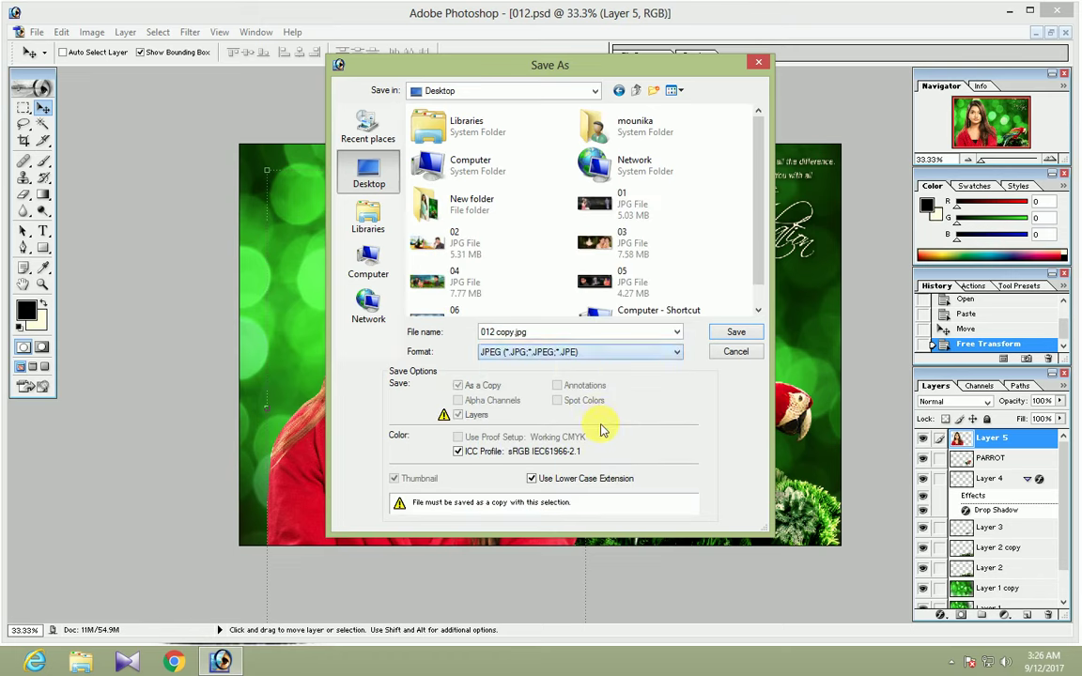
click(733, 334)
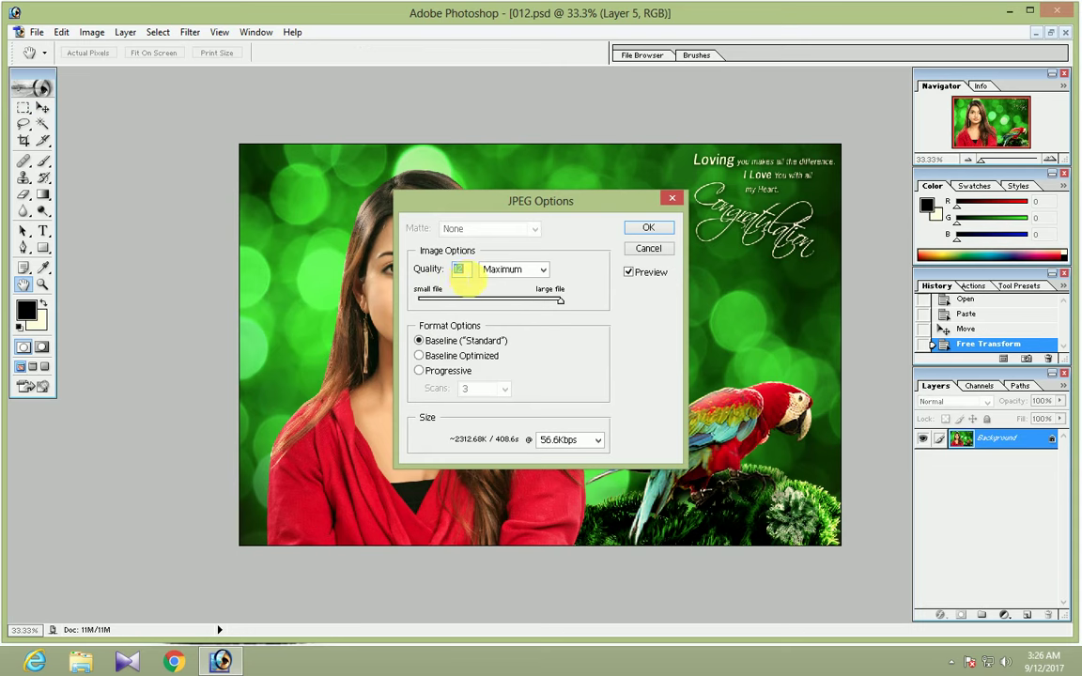
- Accept JPEG Options at Quality 12, Maximum to finish writing 012 copy.jpg
click(558, 301)
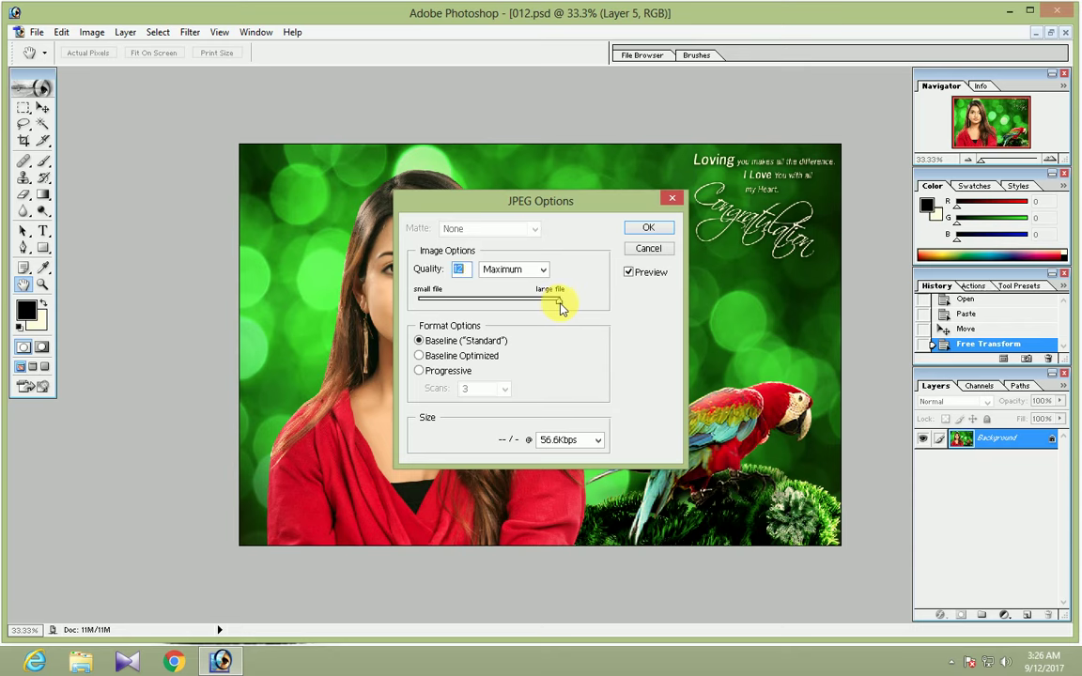
click(650, 228)
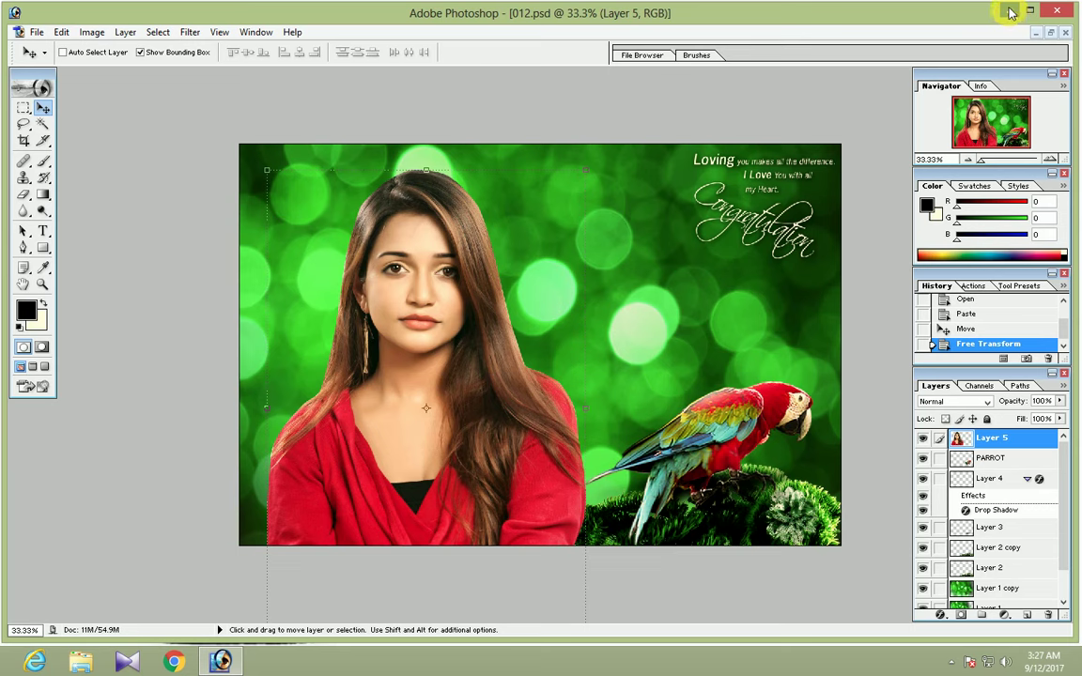
- Minimize Photoshop and drag the 012 copy JPEG icon higher on the desktop
click(1010, 11)
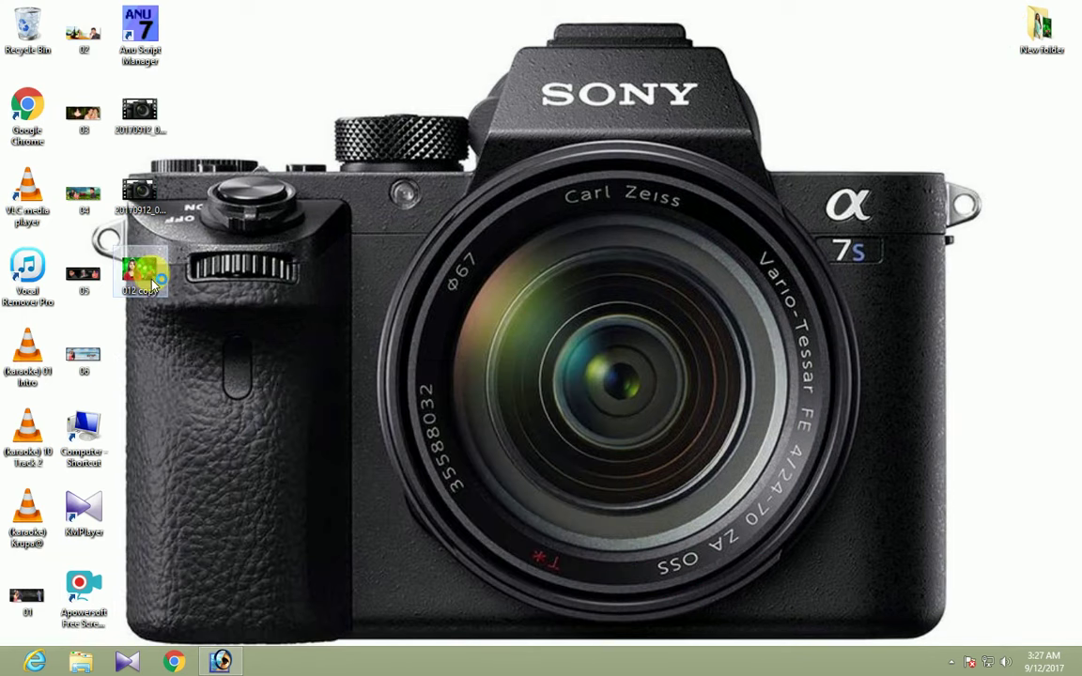
drag(168, 288, 372, 130)
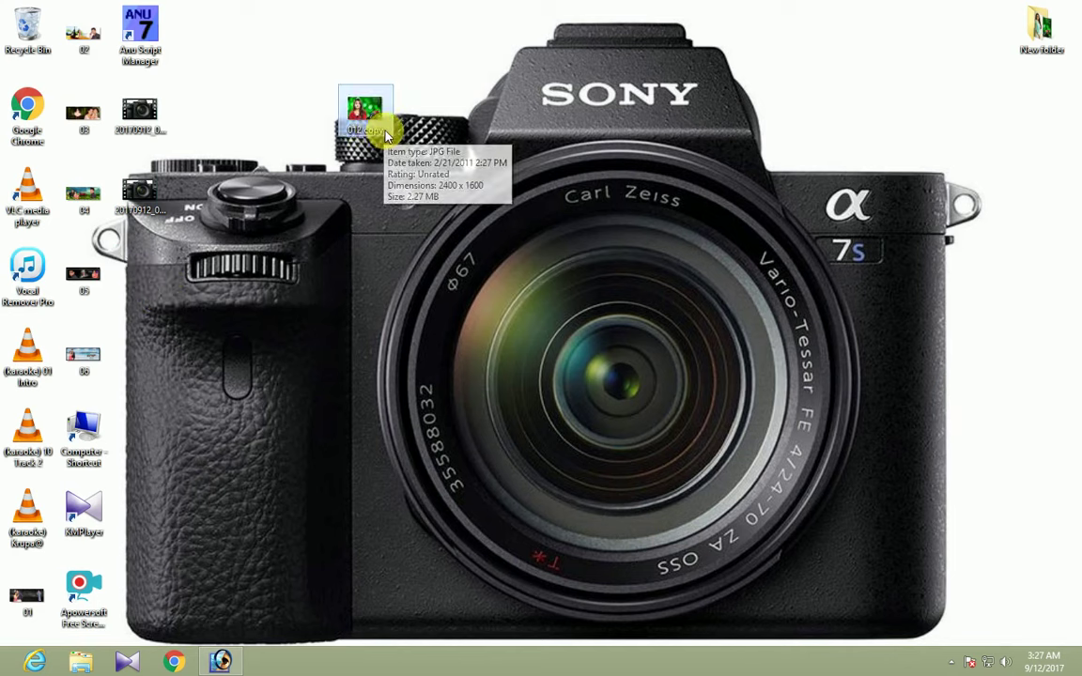